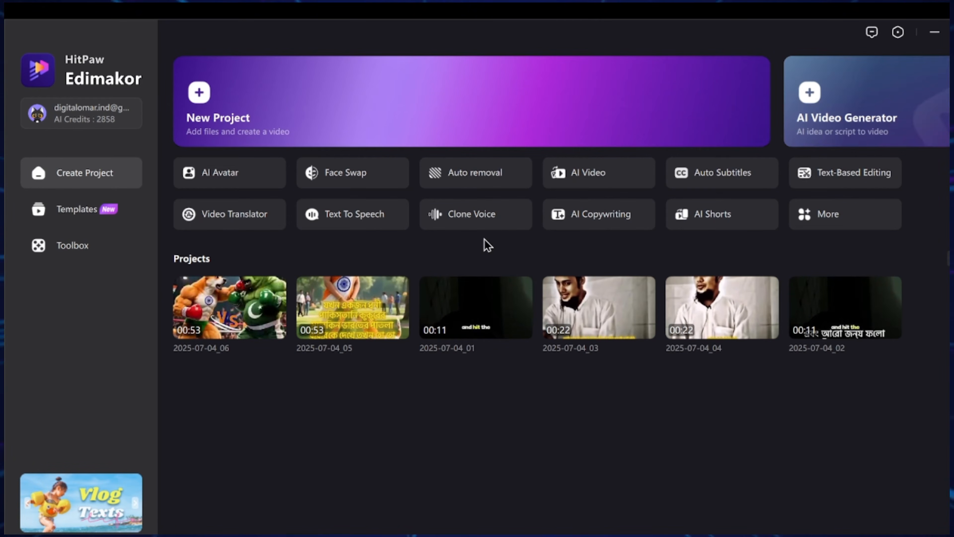
Start a Video Translator project with the 32-second soldier video and return the playhead to the start.
click(208, 217)
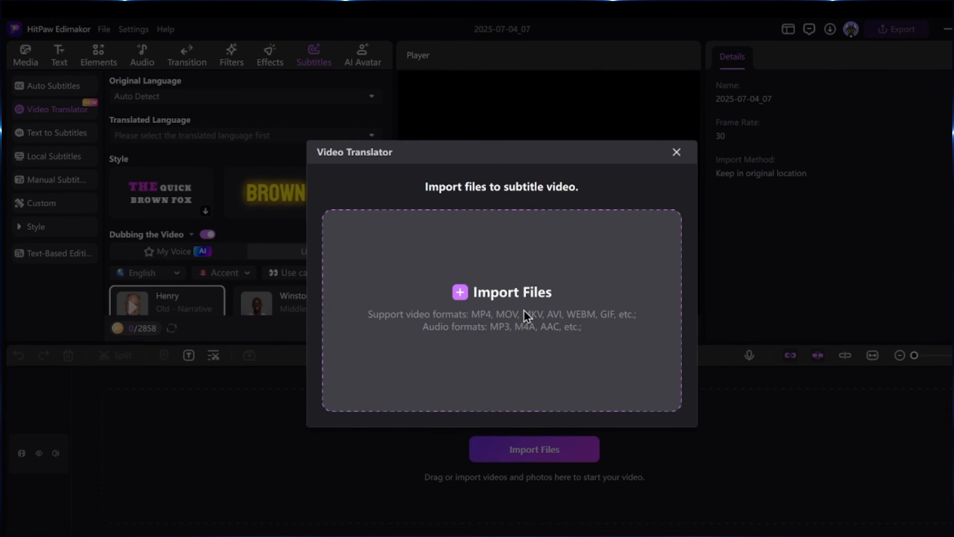
click(525, 306)
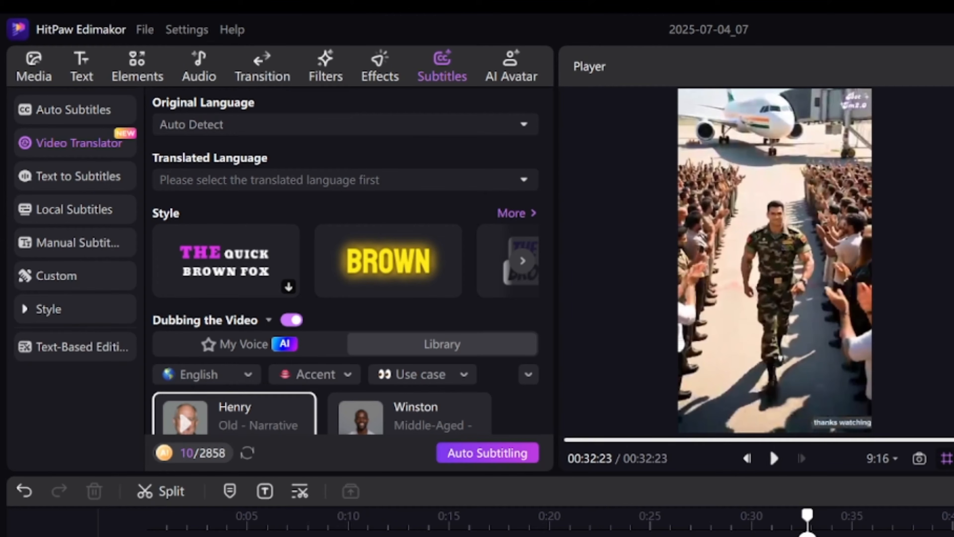
drag(807, 515, 149, 515)
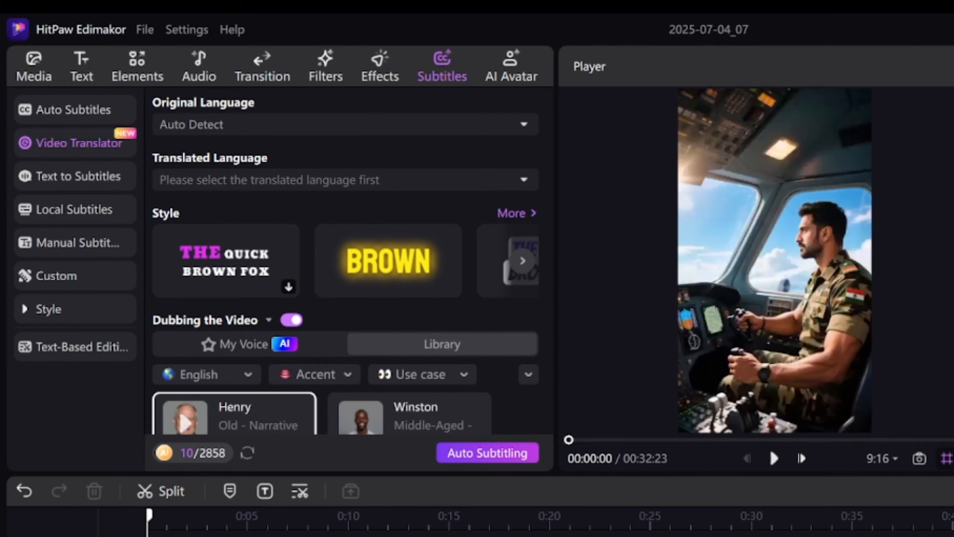
scroll(549, 522, up, 3)
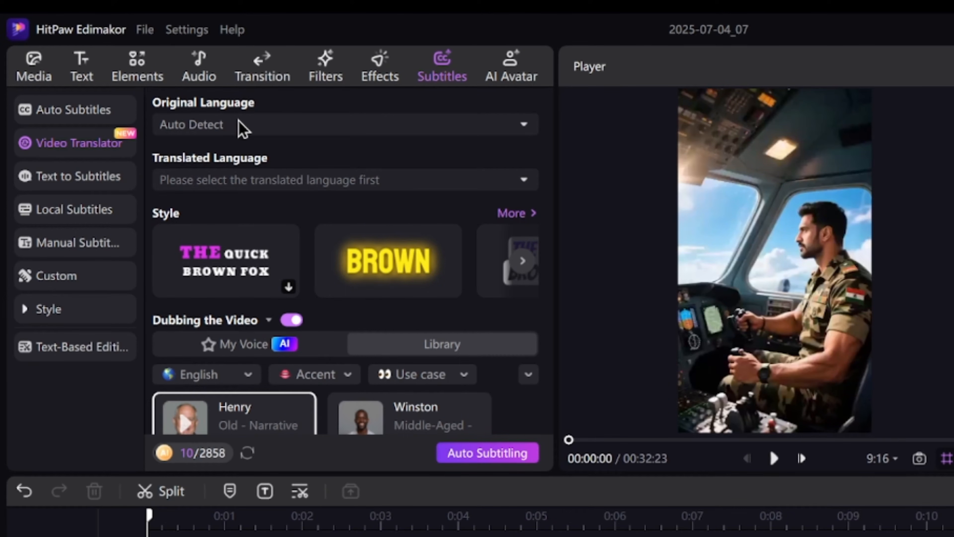
Set the original language to Hindi and the translated language to English.
click(218, 126)
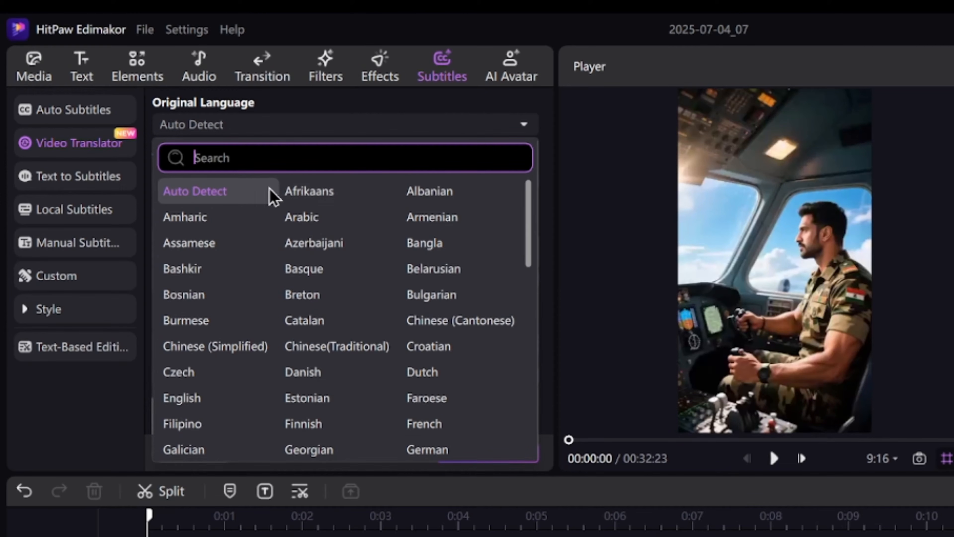
text(hi)
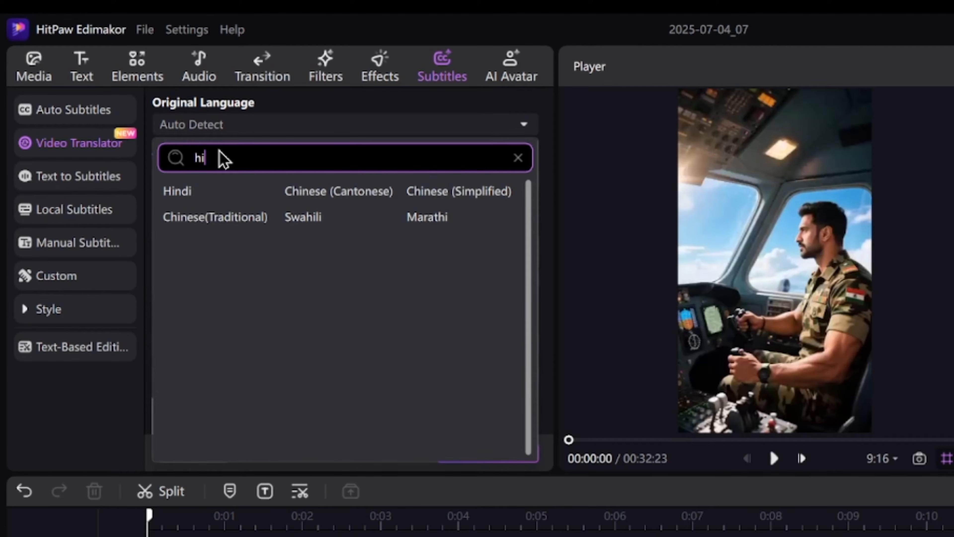
click(188, 192)
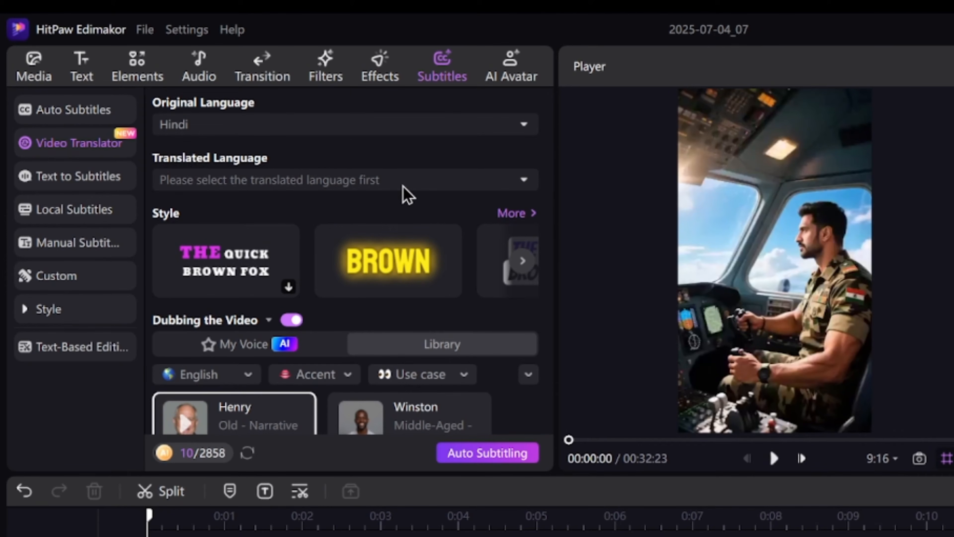
click(383, 183)
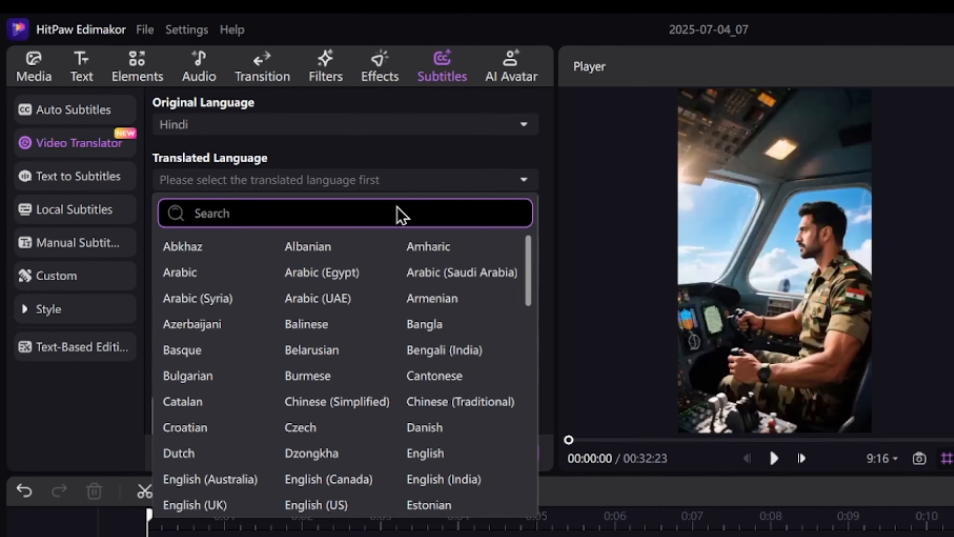
text(eng)
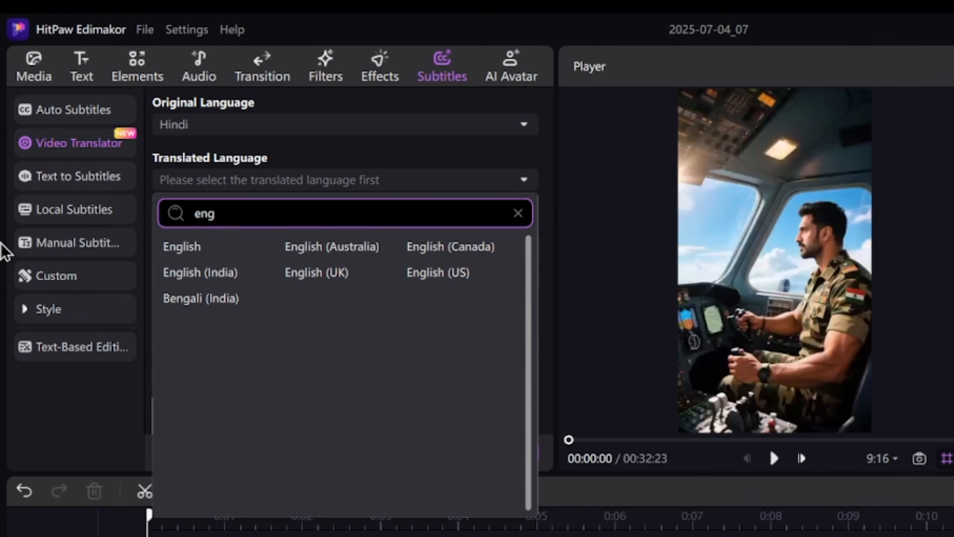
click(177, 247)
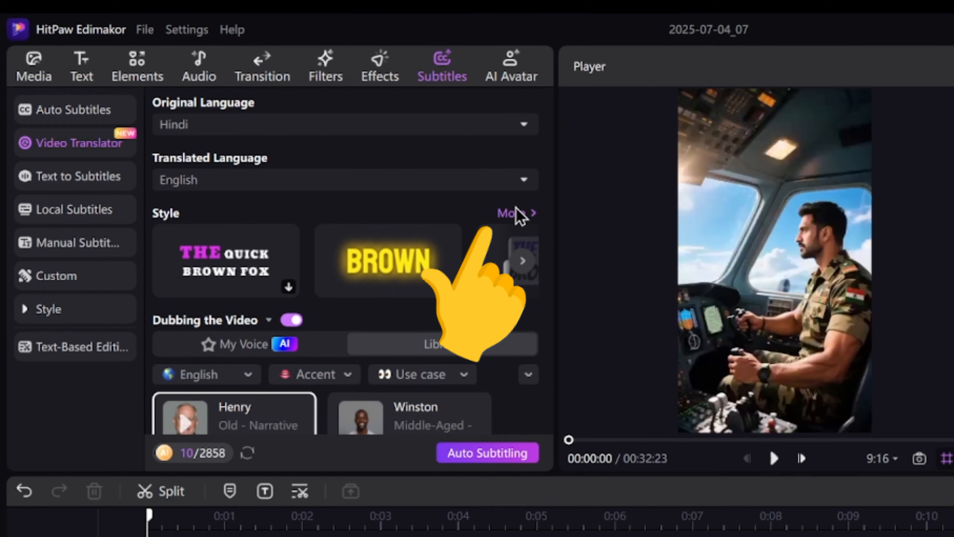
Apply the glowing green trending subtitle style and choose the Henry voice for dubbing.
click(511, 213)
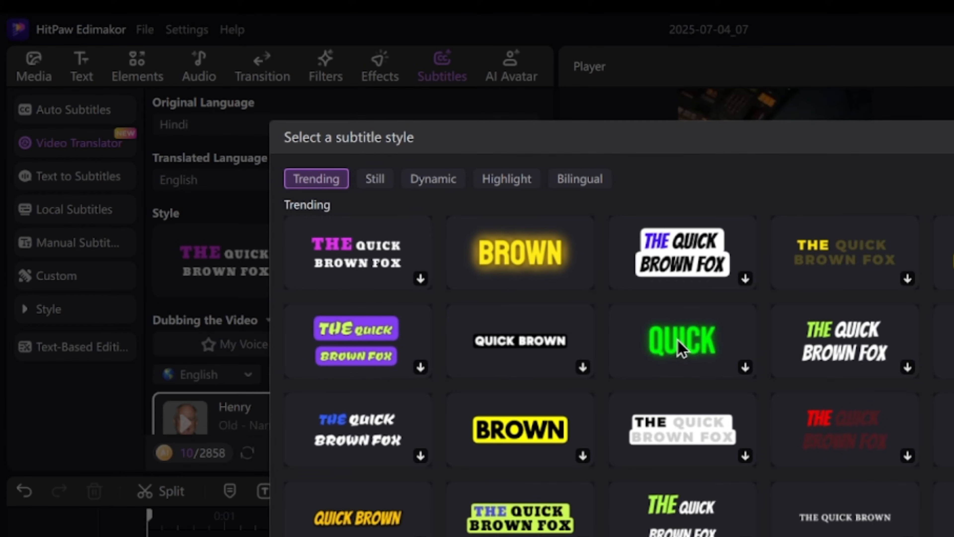
click(682, 348)
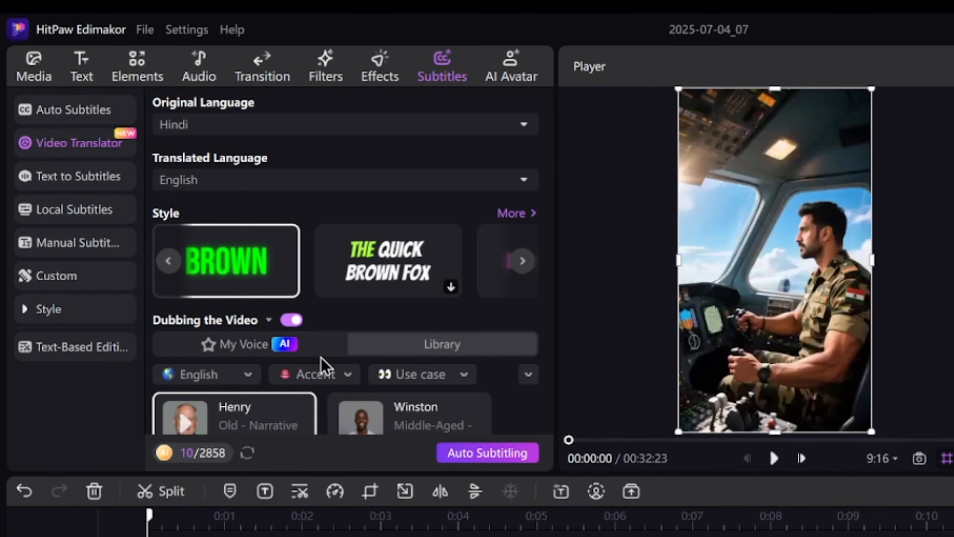
scroll(321, 367, down, 2)
click(182, 343)
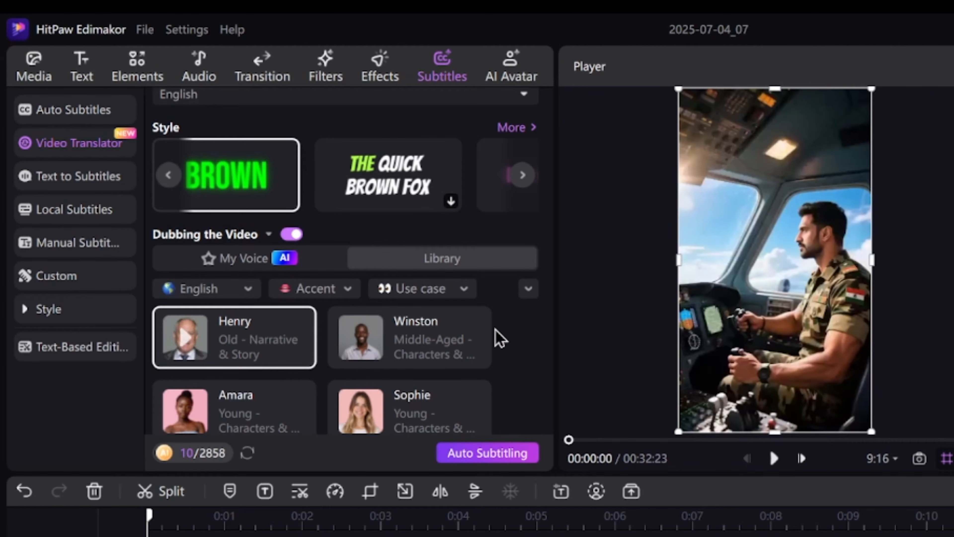
Look through the library's English dubbing voices and generate the translated subtitles and dubbing with Henry's voice.
scroll(441, 373, down, 5)
scroll(324, 377, down, 10)
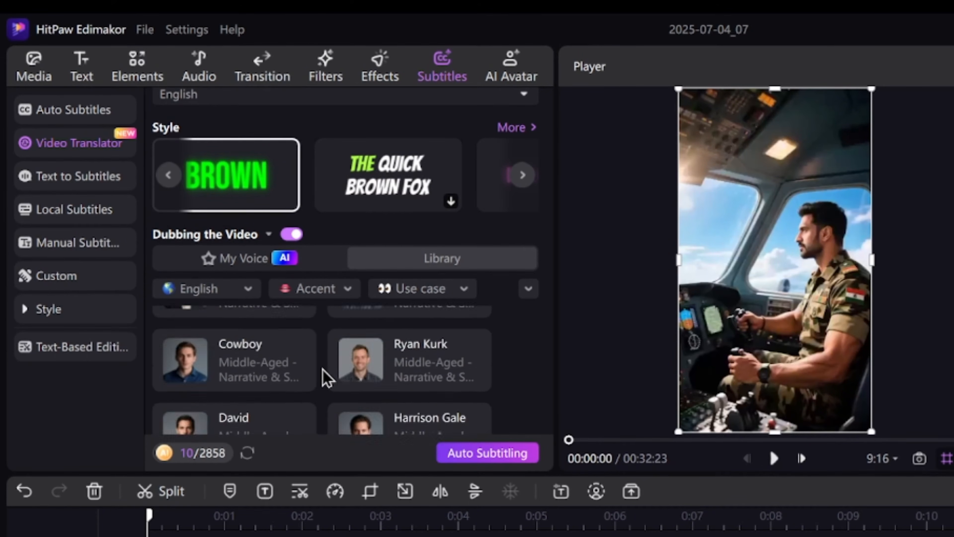
scroll(327, 404, up, 12)
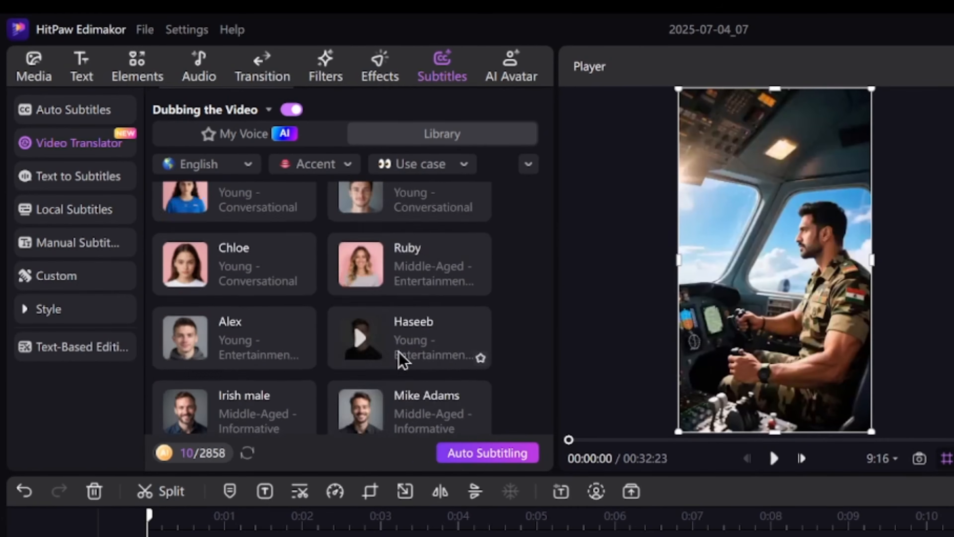
scroll(417, 367, down, 4)
scroll(376, 301, up, 4)
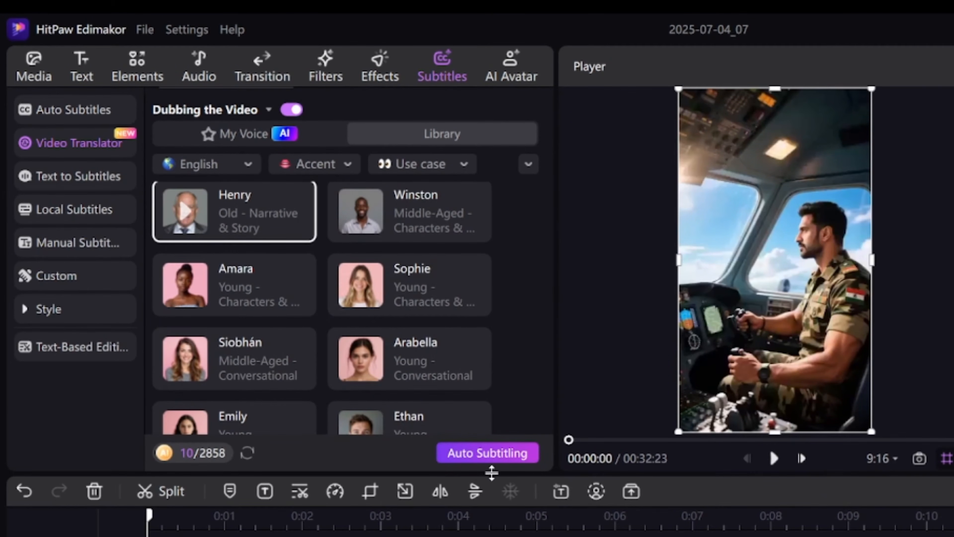
click(486, 457)
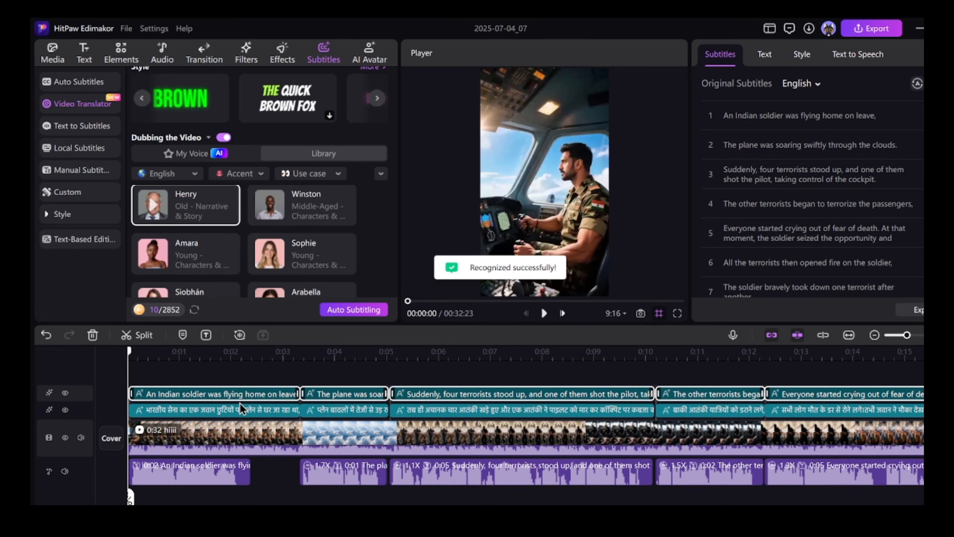
Mute the original audio of the video track and play the dubbed video.
click(255, 408)
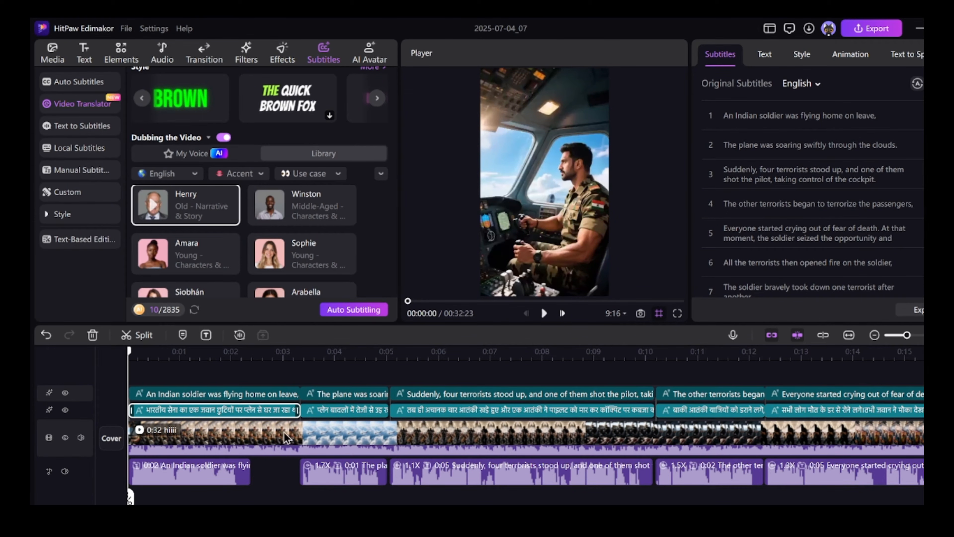
click(181, 436)
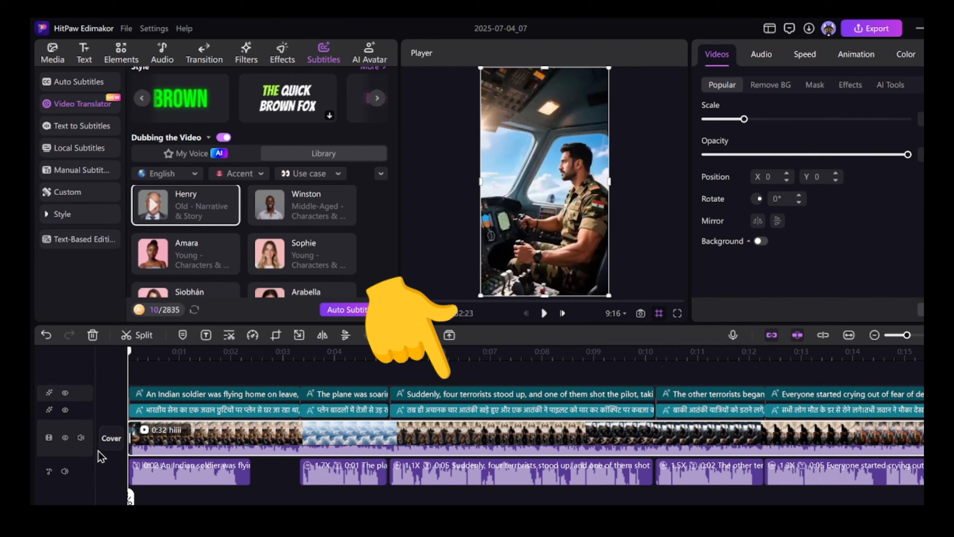
click(81, 438)
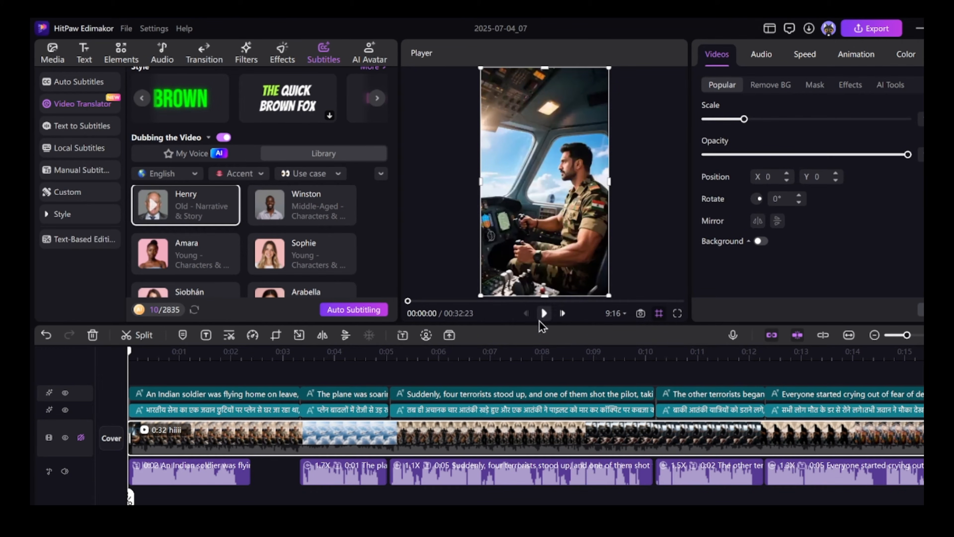
click(543, 316)
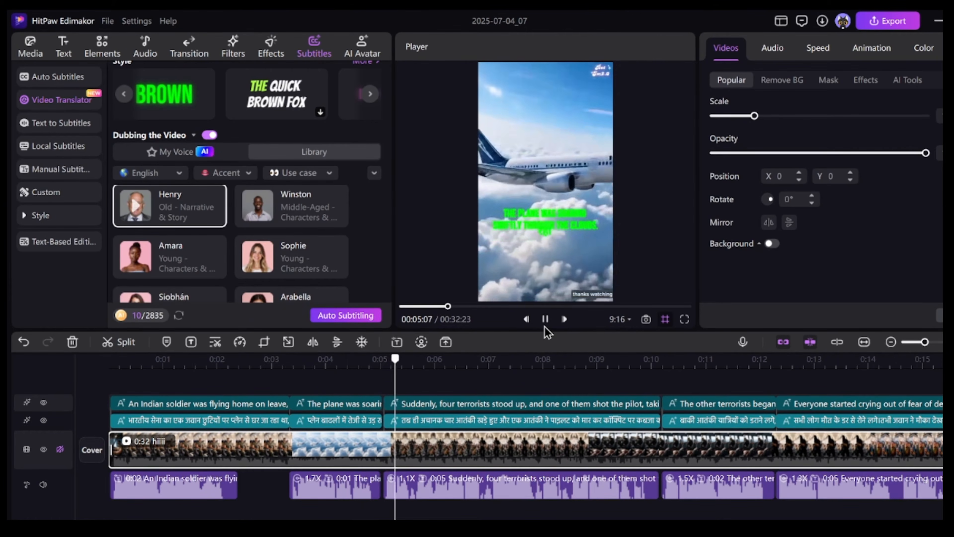
Delete all the Hindi subtitle clips from the timeline, keeping the English ones, and return the playhead to the start.
click(200, 420)
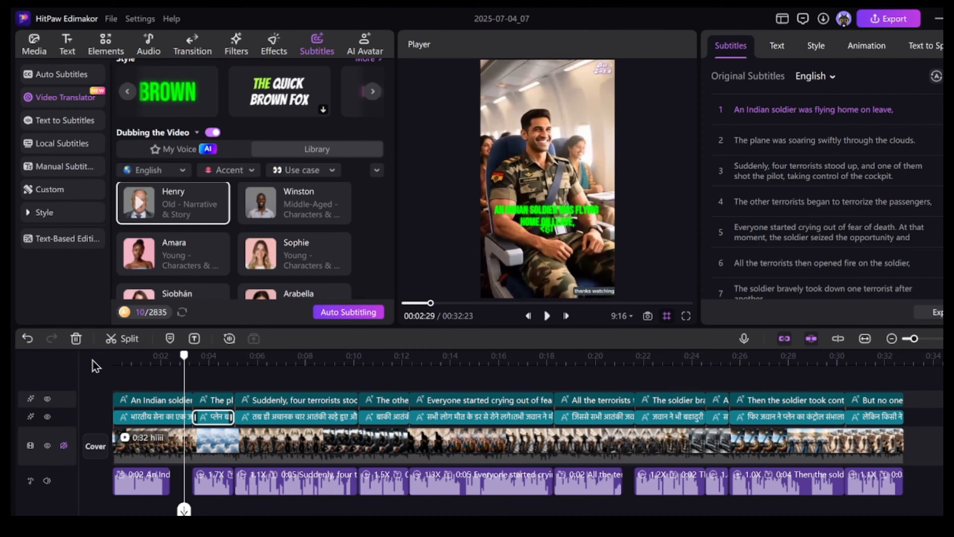
click(76, 339)
click(175, 416)
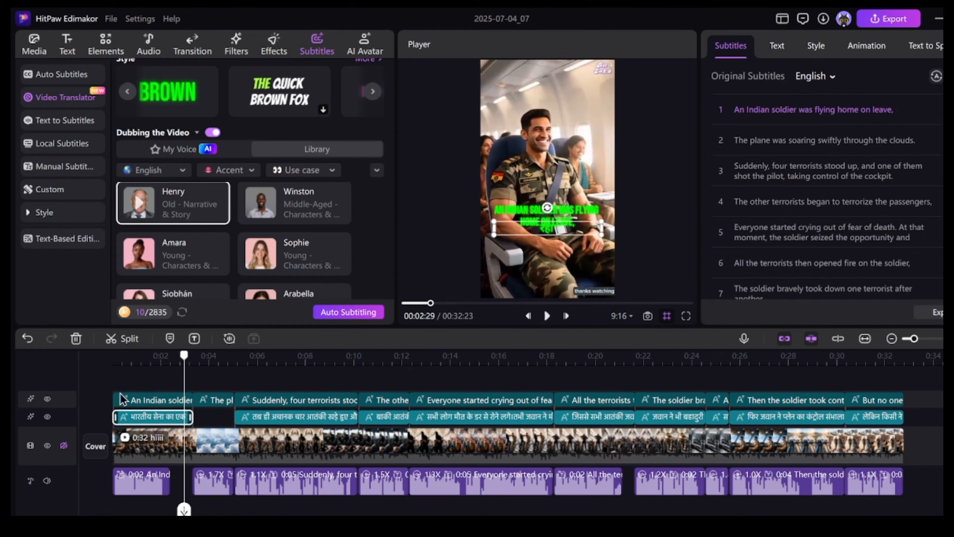
click(75, 339)
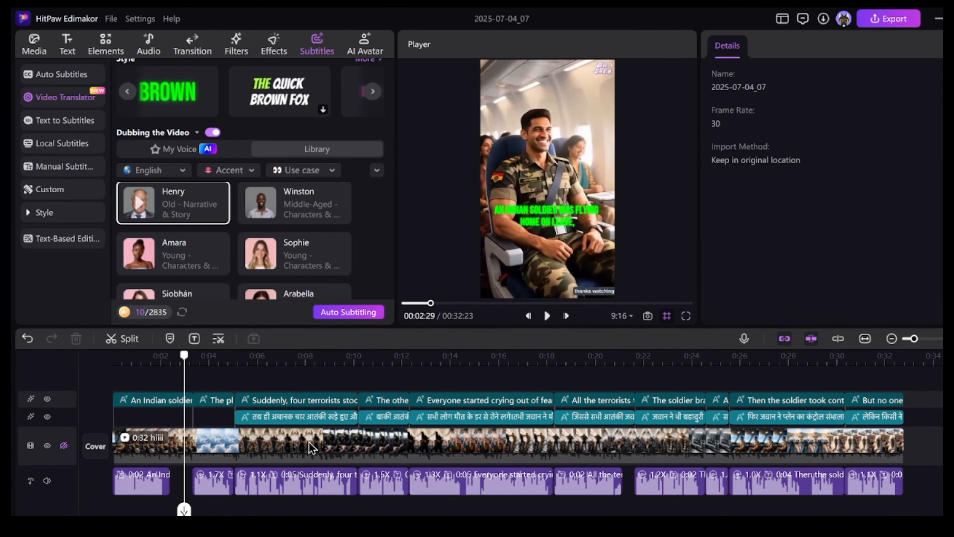
click(296, 417)
click(76, 339)
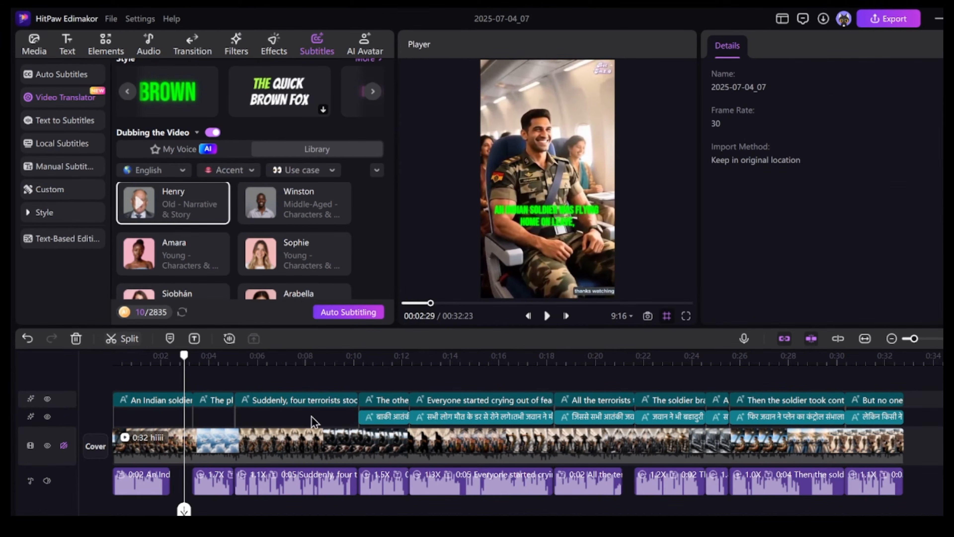
click(390, 416)
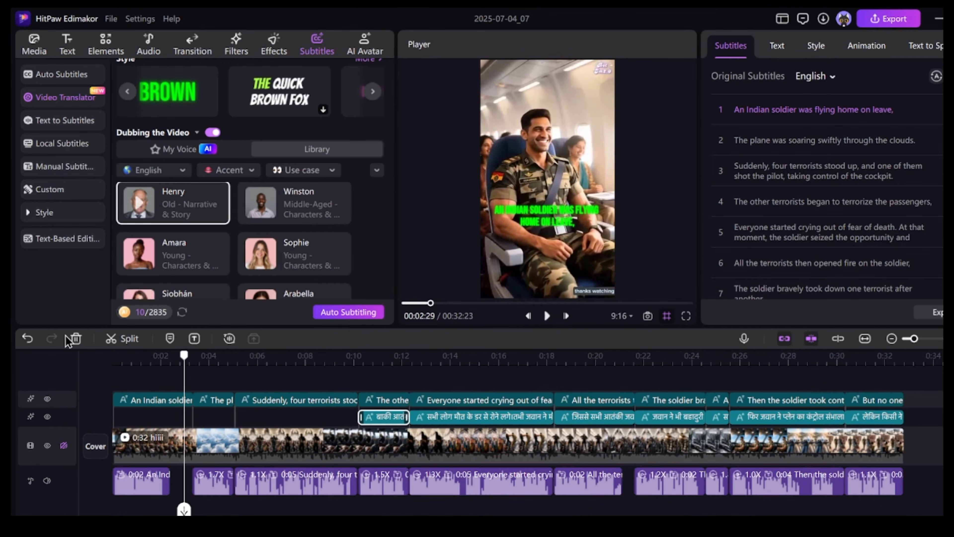
click(75, 339)
click(452, 419)
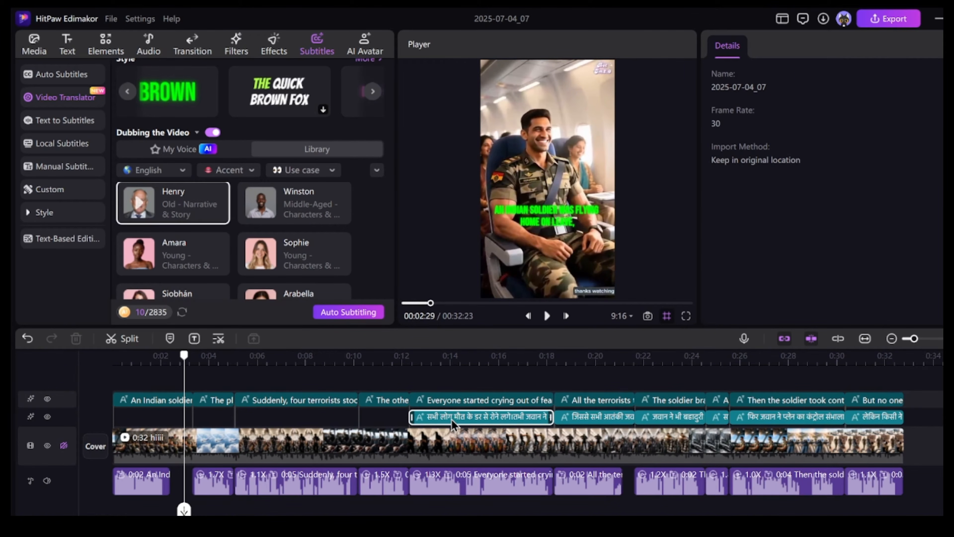
click(75, 339)
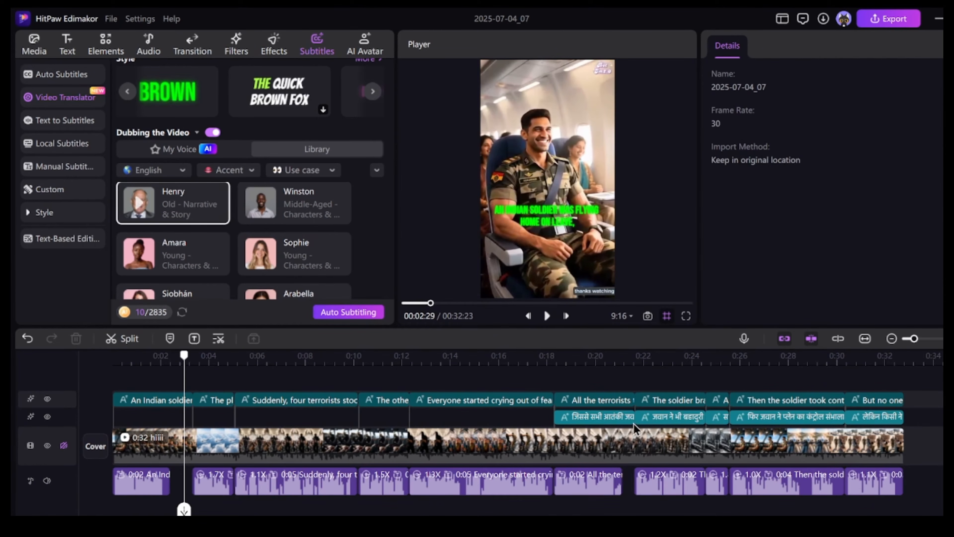
drag(622, 417, 609, 418)
click(75, 342)
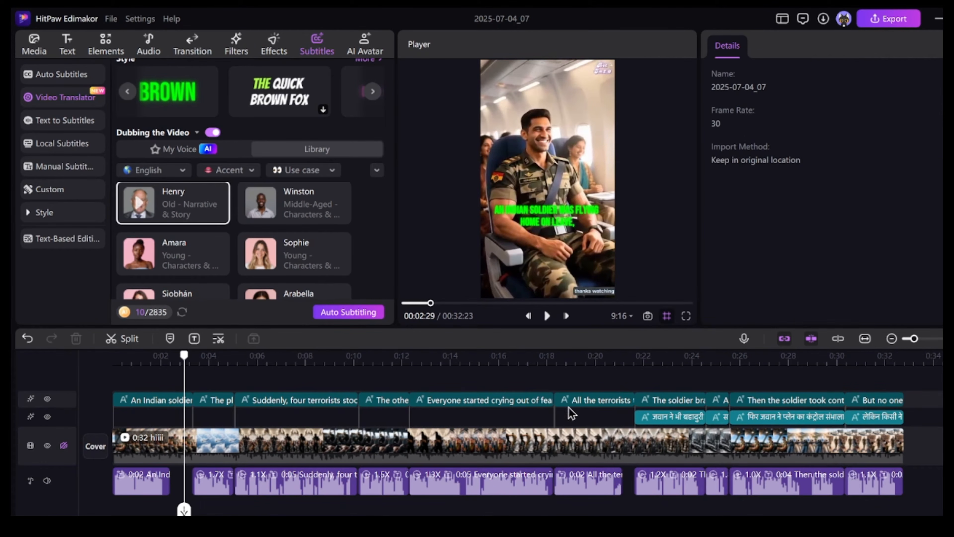
click(668, 414)
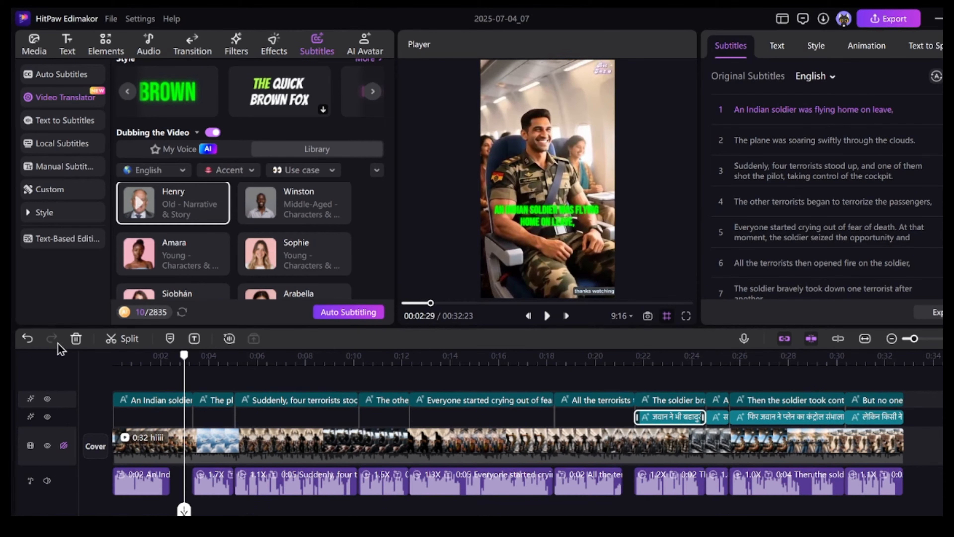
click(75, 341)
drag(779, 417, 759, 407)
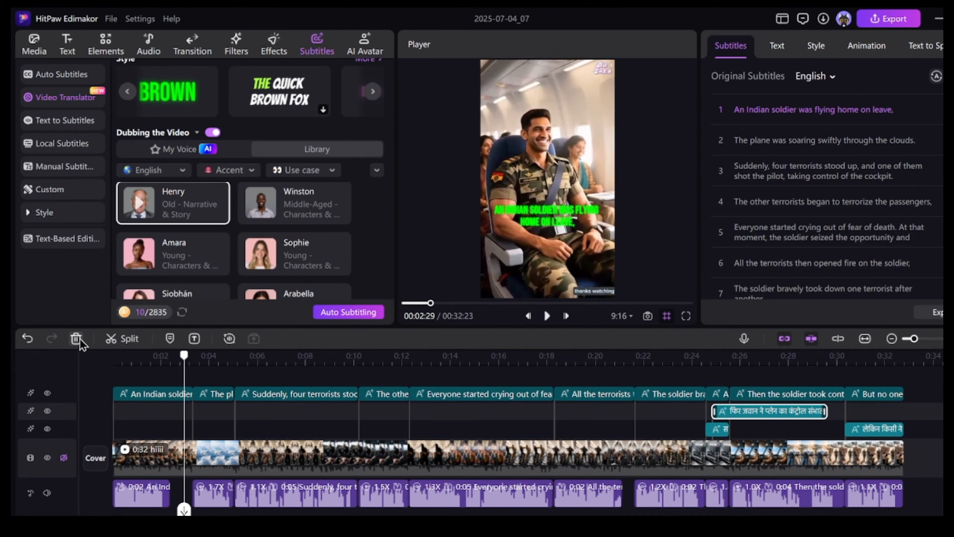
click(77, 339)
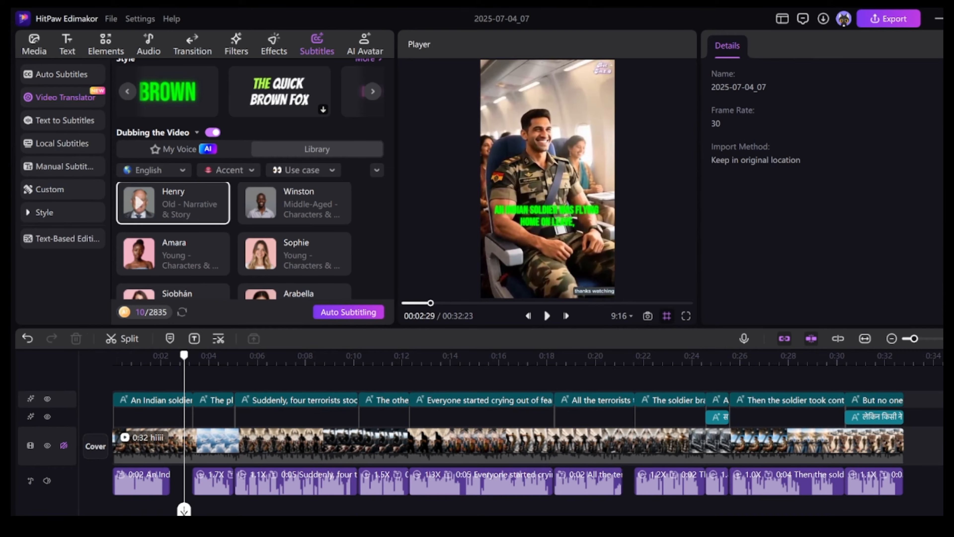
click(719, 421)
click(76, 339)
click(880, 417)
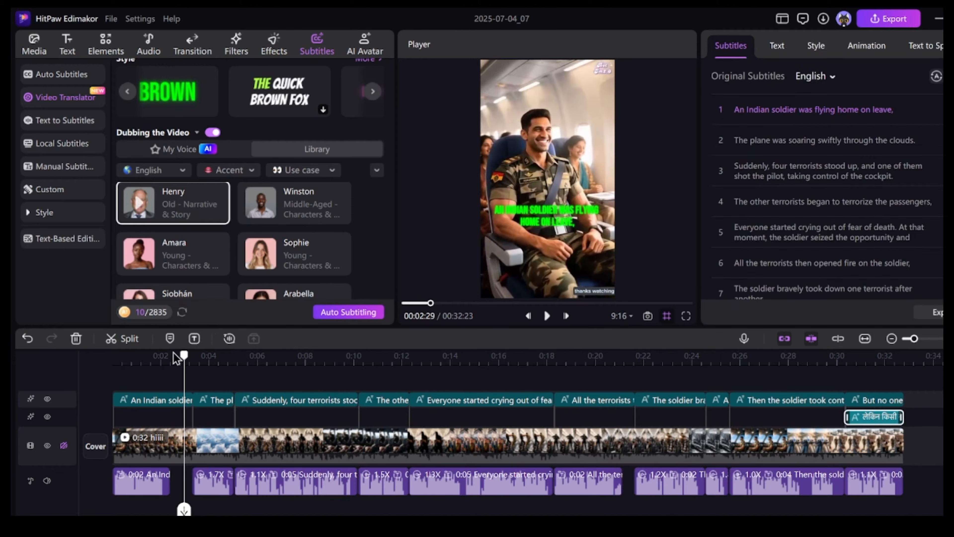
click(76, 340)
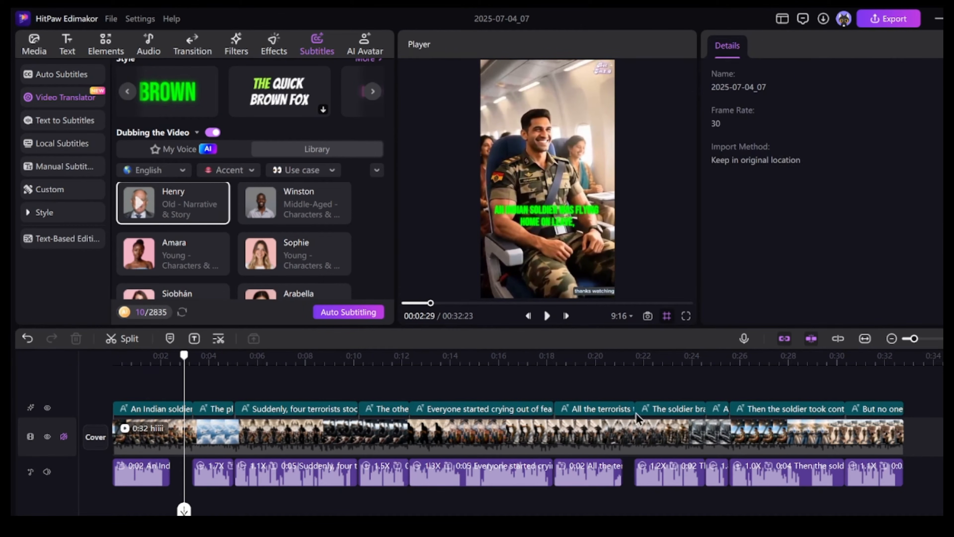
drag(184, 495, 35, 487)
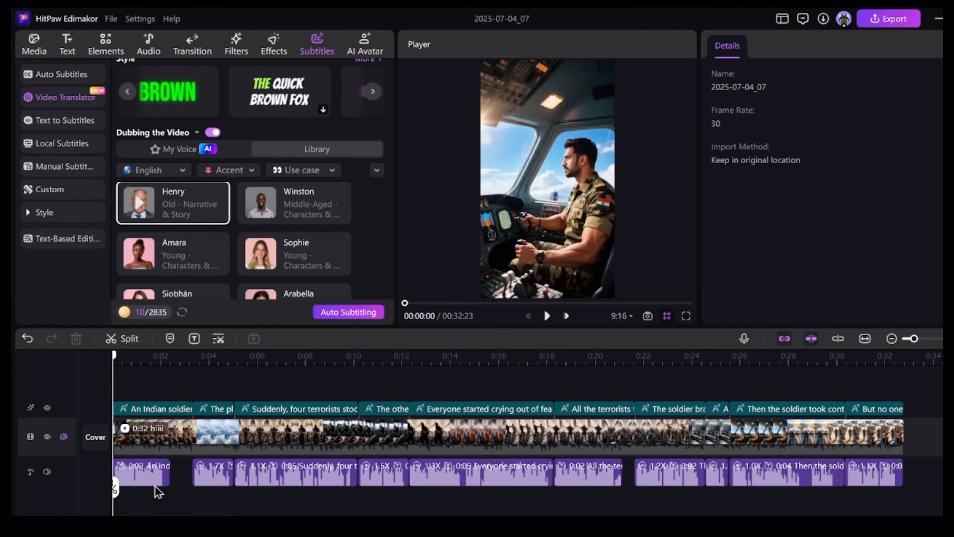
Play back the dubbed video with its English subtitles, and look through the trending WordArt text styles.
click(547, 316)
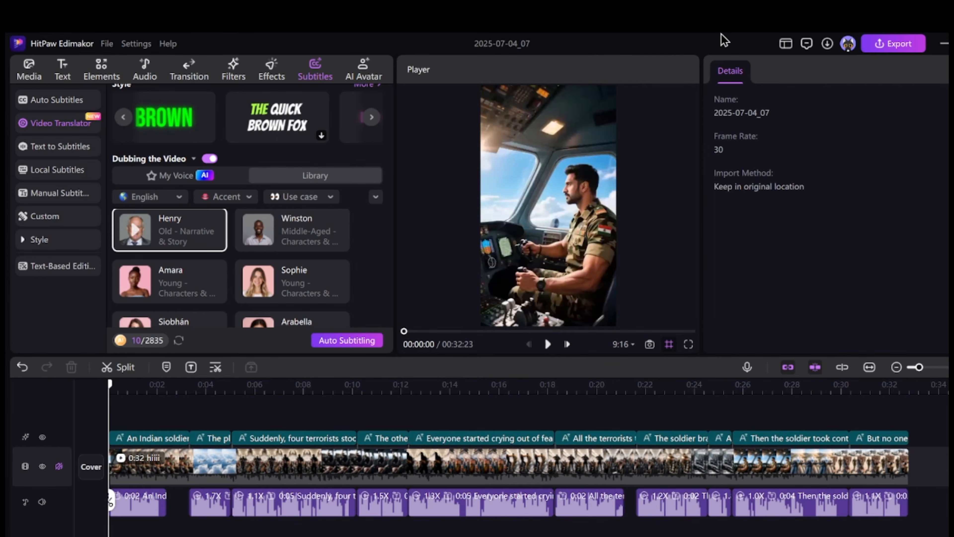
click(63, 75)
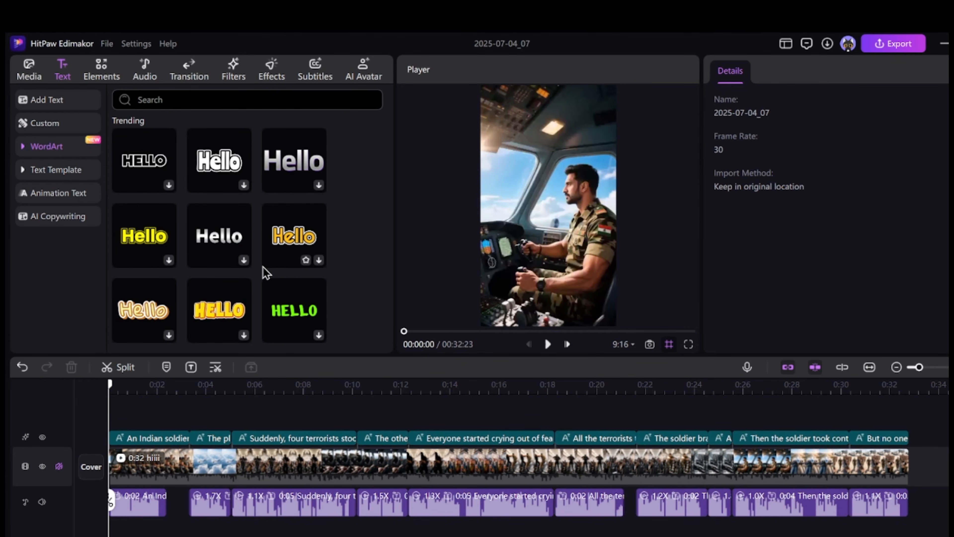
scroll(253, 249, down, 8)
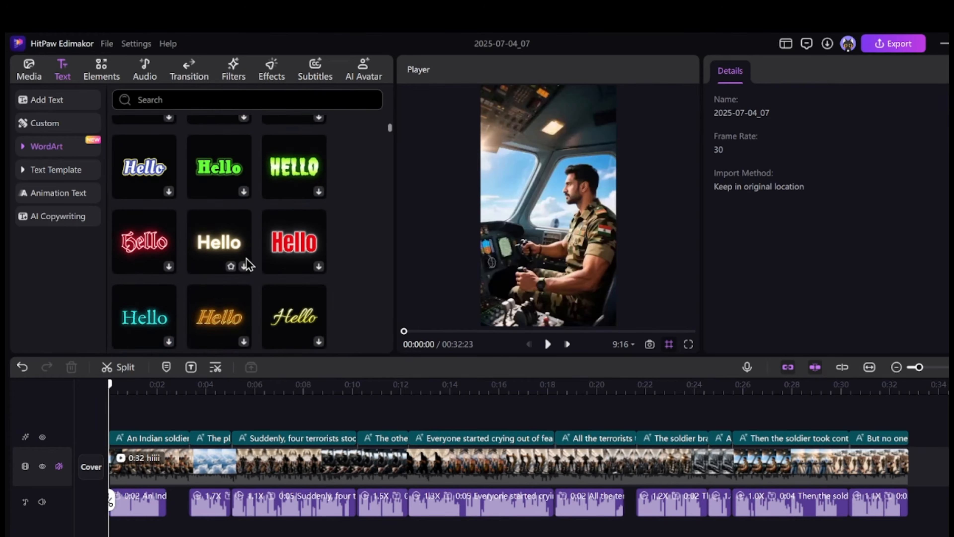
scroll(246, 259, down, 2)
scroll(187, 241, up, 10)
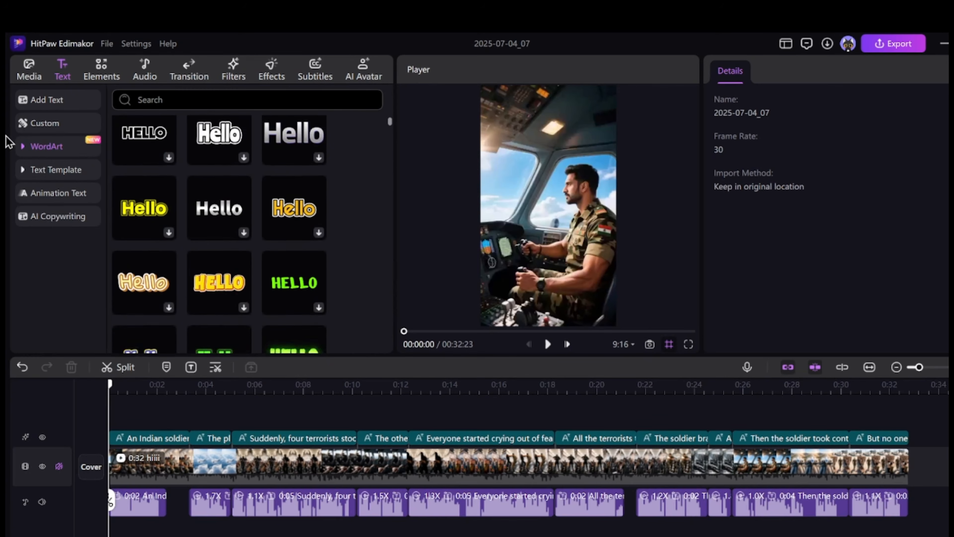
Look through the trending basic stickers in the elements library.
click(96, 70)
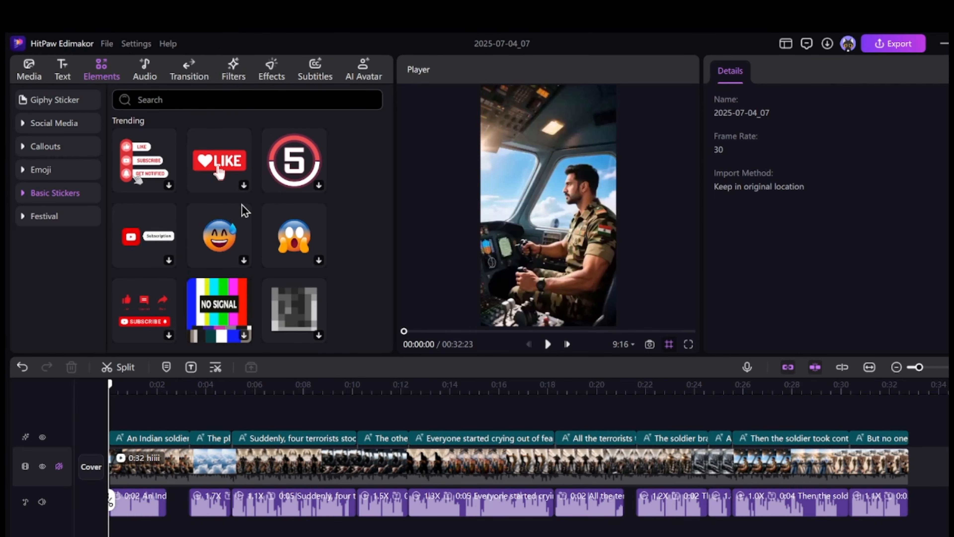
scroll(242, 210, down, 6)
scroll(220, 239, down, 3)
scroll(226, 225, up, 8)
scroll(280, 207, down, 5)
scroll(271, 208, down, 10)
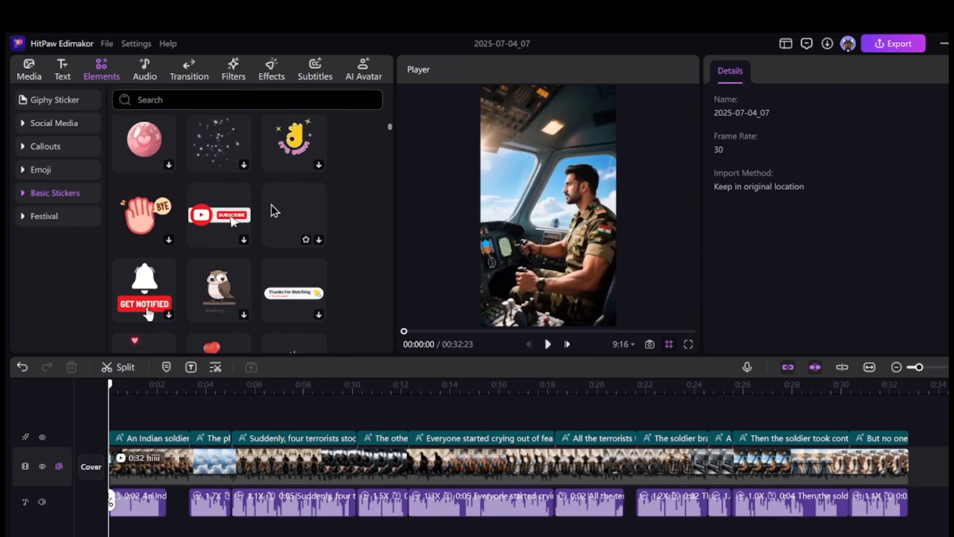
Examine the Love stickers among the elements for designs that could suit the video.
click(165, 100)
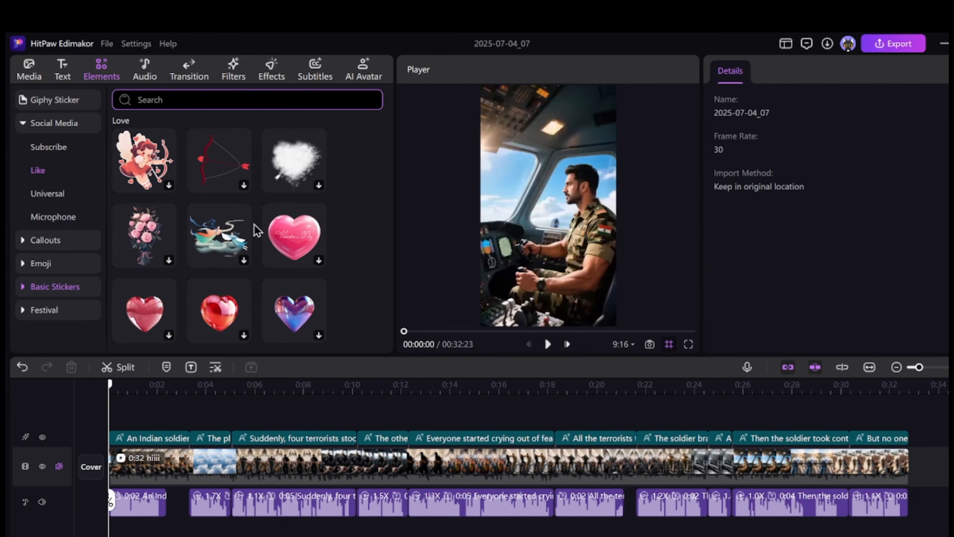
scroll(251, 264, down, 5)
scroll(248, 276, up, 4)
scroll(248, 273, down, 8)
scroll(249, 275, up, 4)
Browse the trending background music tracks in the audio library.
click(146, 72)
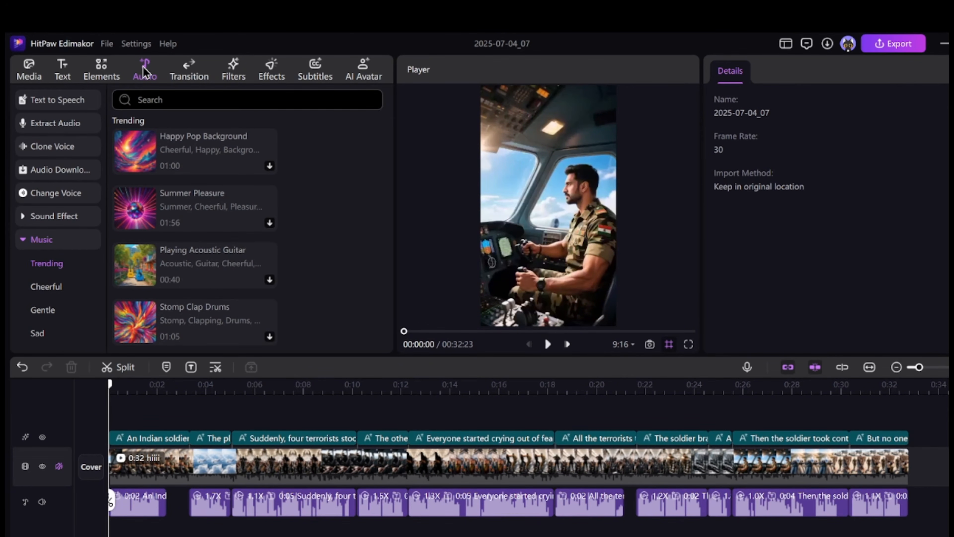
scroll(262, 215, down, 8)
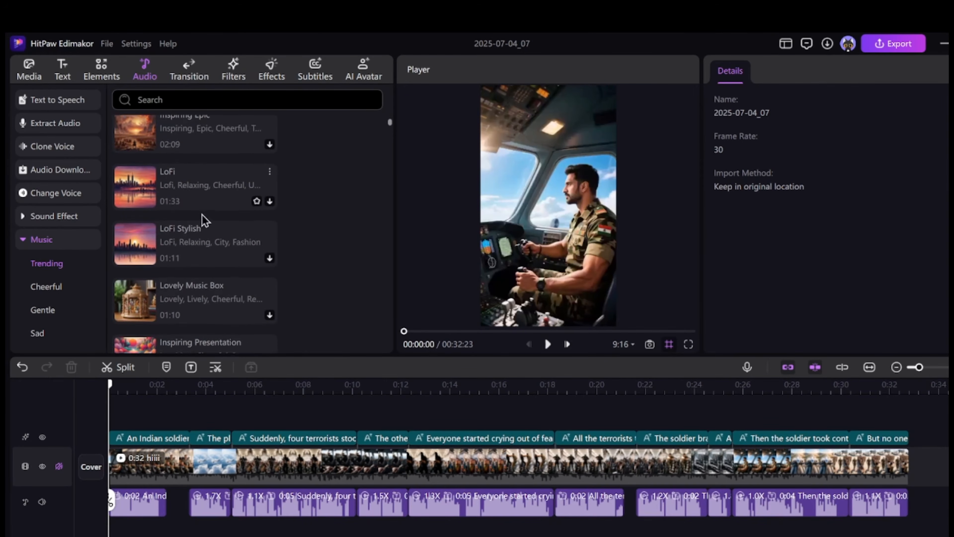
scroll(212, 269, down, 8)
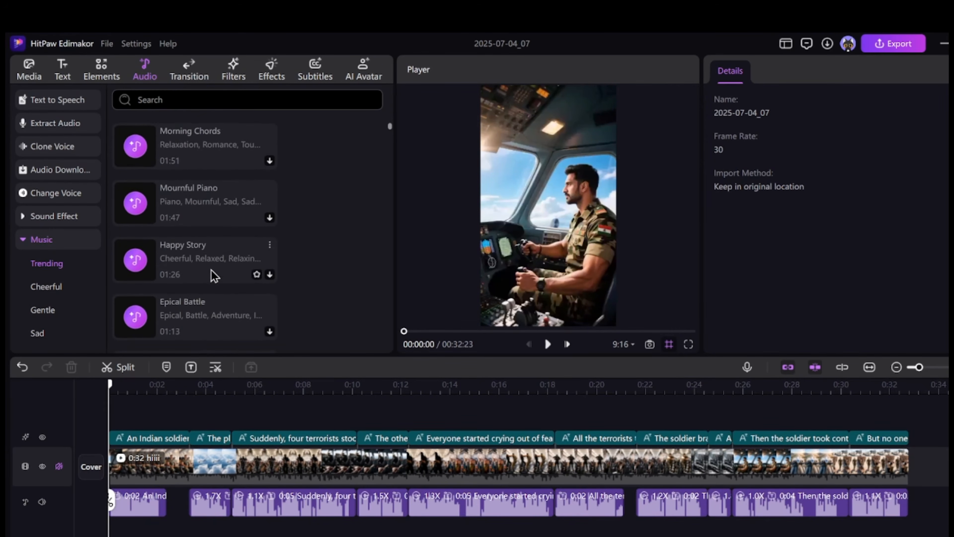
scroll(214, 275, up, 5)
scroll(213, 272, up, 4)
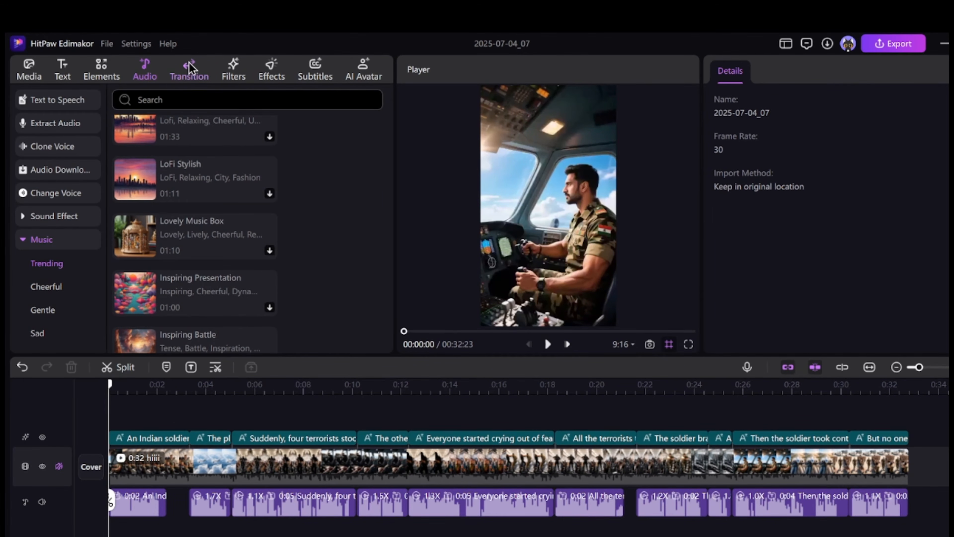
Look through the Trending and What's New transitions available for the video.
click(191, 75)
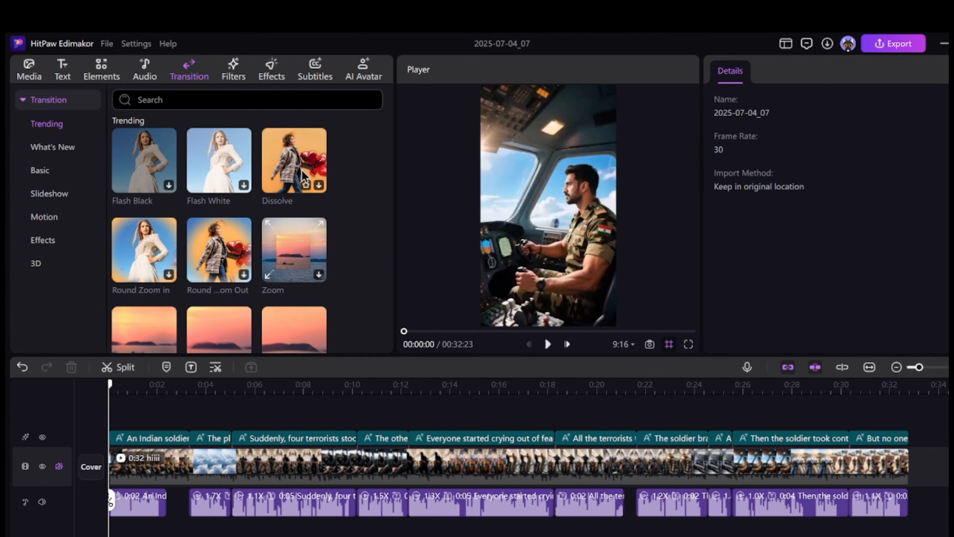
scroll(302, 169, down, 3)
scroll(302, 169, up, 3)
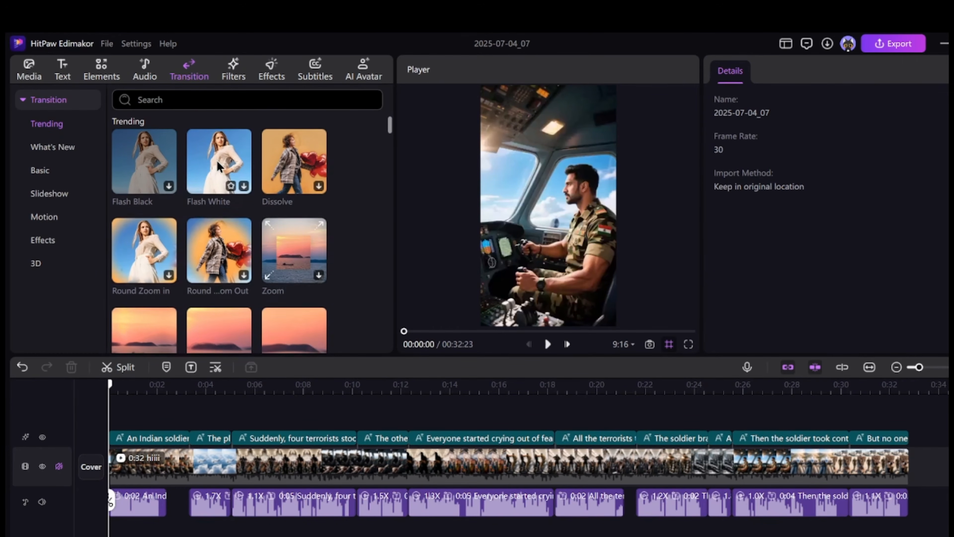
scroll(261, 209, down, 3)
scroll(248, 218, up, 3)
scroll(233, 188, down, 5)
scroll(229, 180, down, 8)
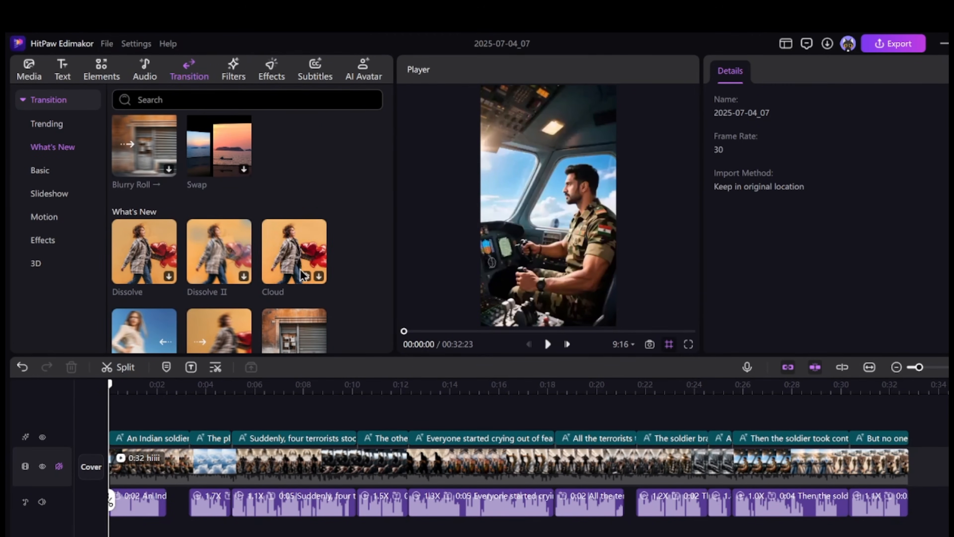
scroll(150, 263, down, 5)
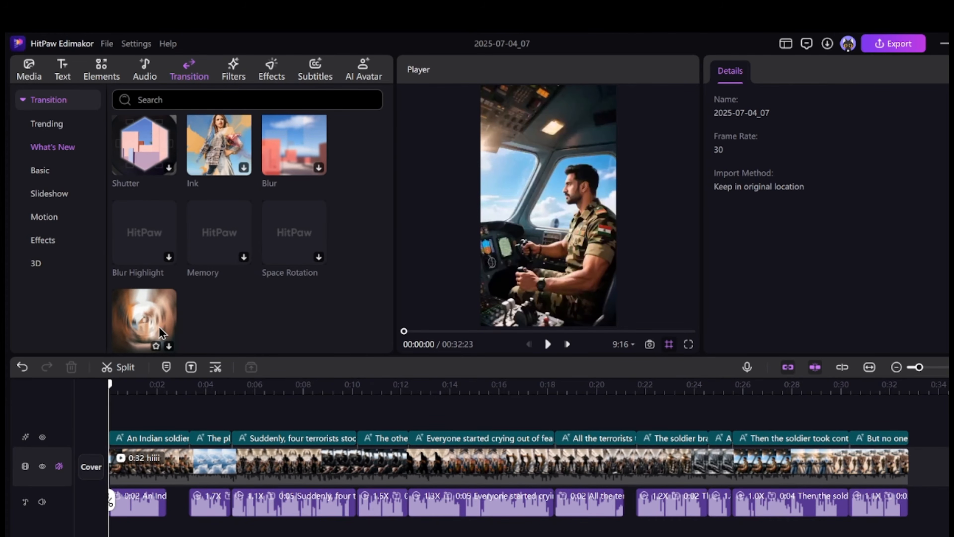
Browse the video filters from the Trending collection down to What's new.
click(237, 73)
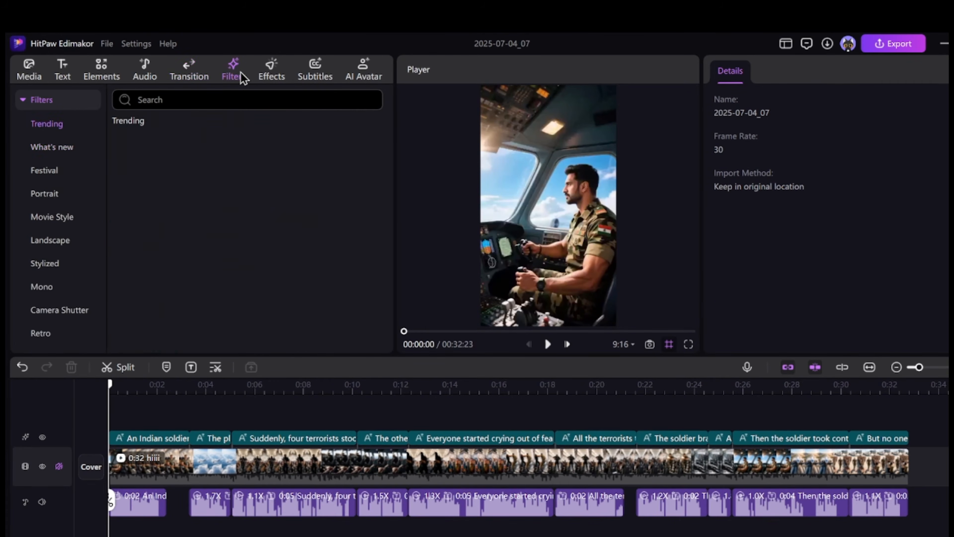
scroll(195, 295, down, 5)
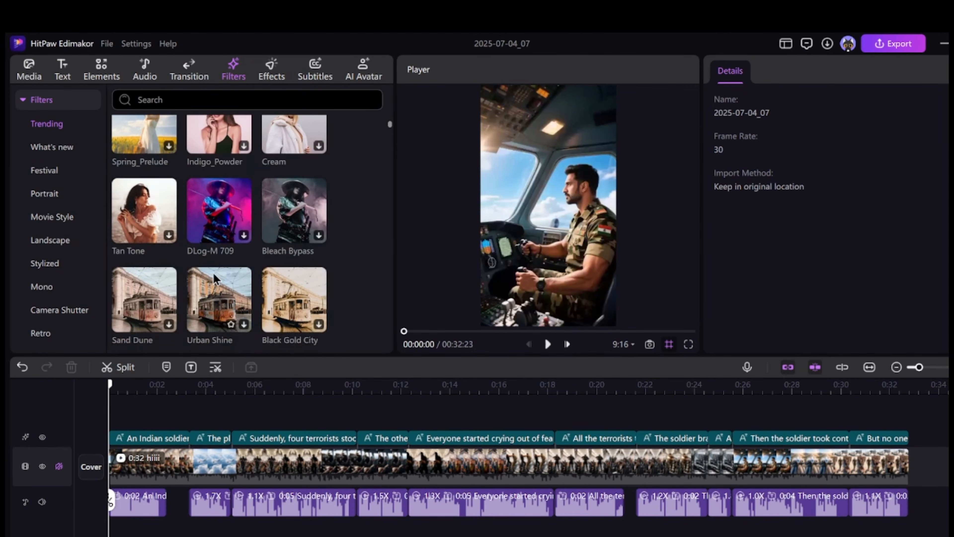
scroll(254, 308, down, 5)
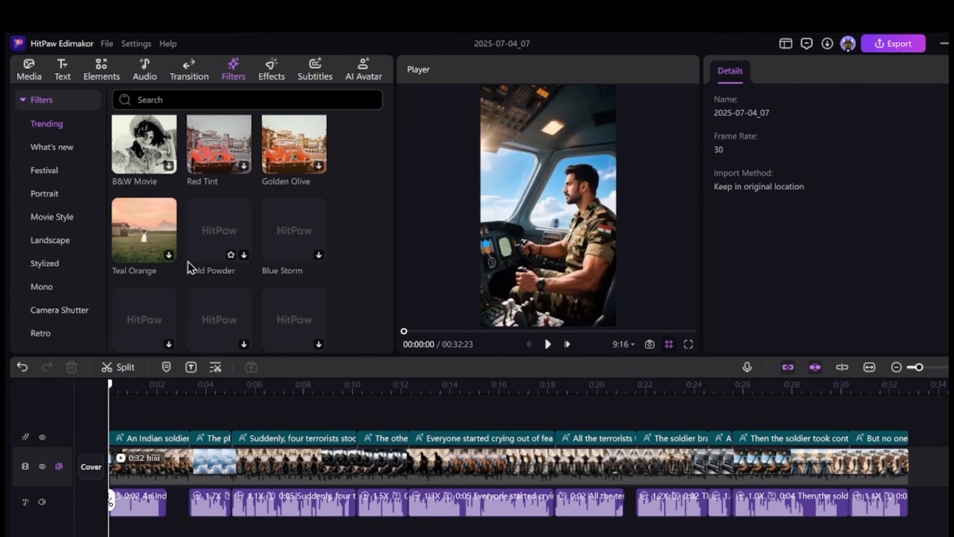
scroll(211, 256, down, 5)
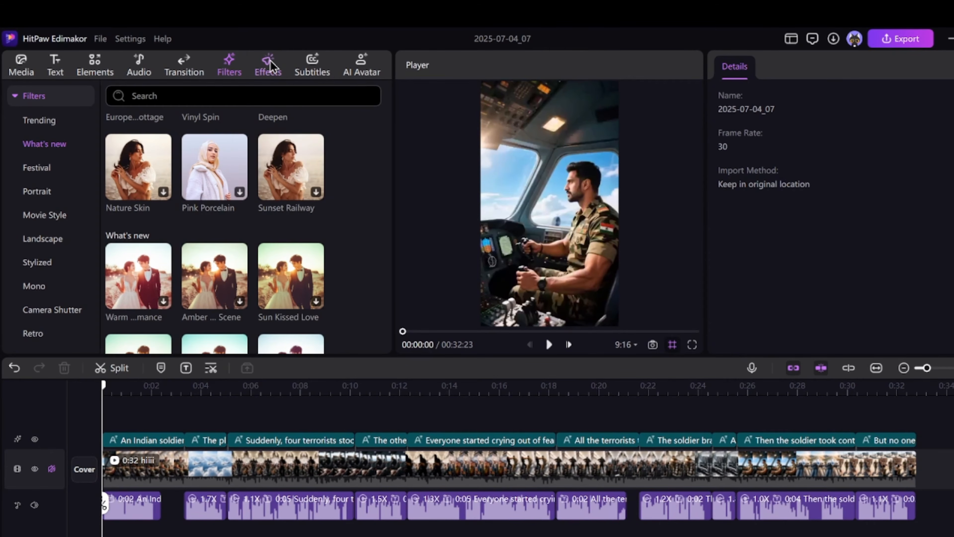
Look through the trending video effects down to the start of the Basic collection.
click(269, 70)
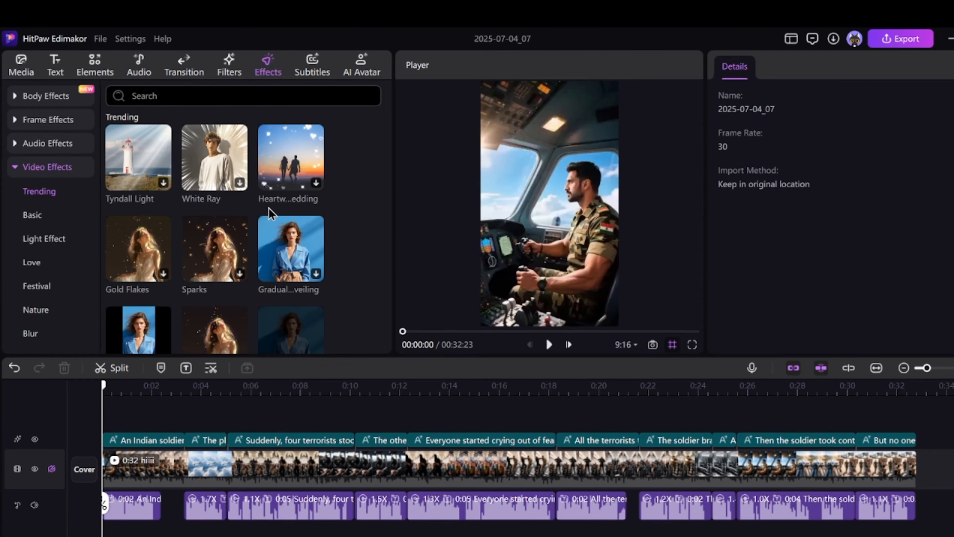
scroll(212, 227, down, 10)
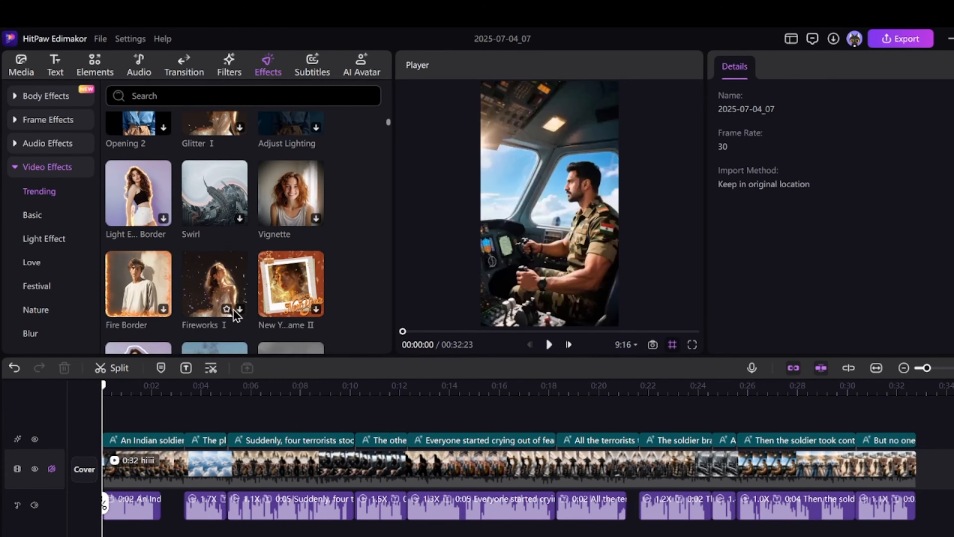
scroll(246, 265, up, 10)
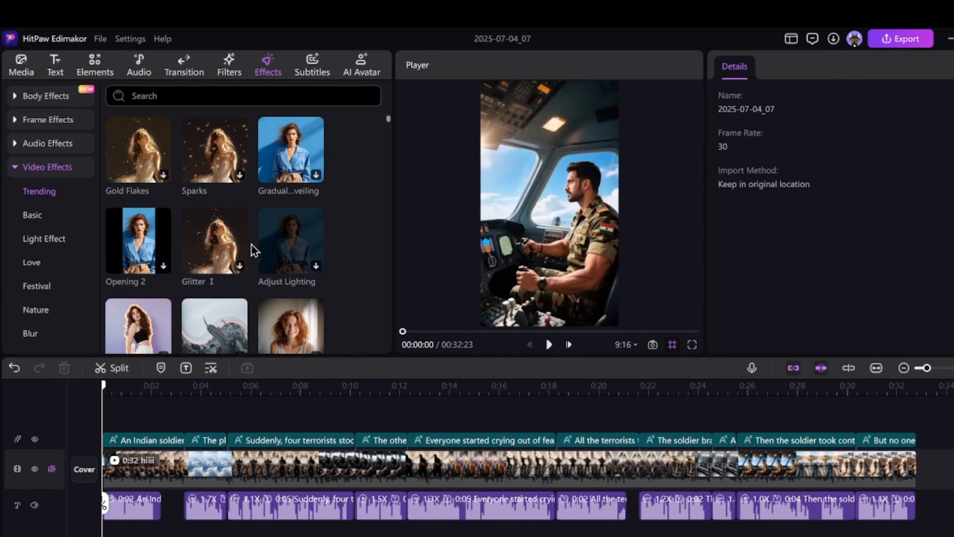
scroll(236, 245, down, 3)
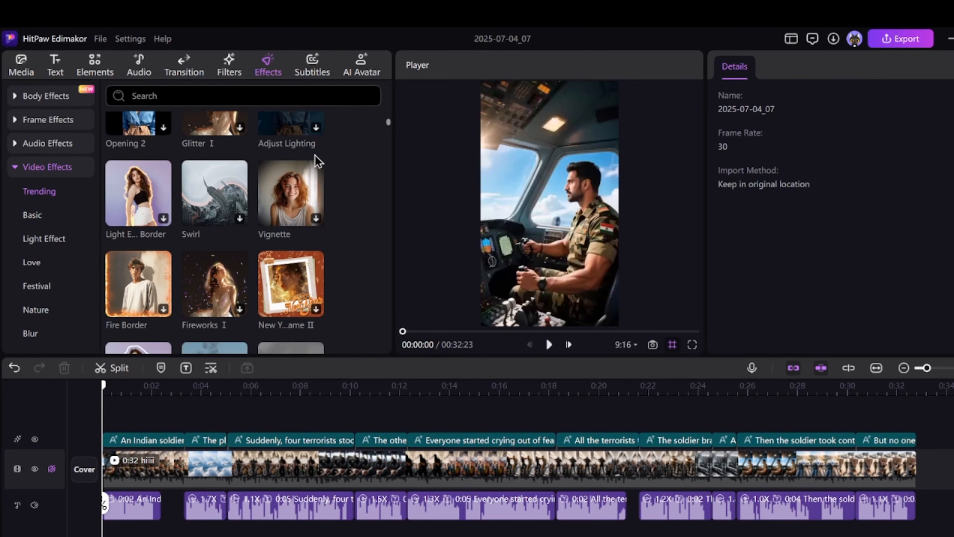
scroll(259, 211, down, 4)
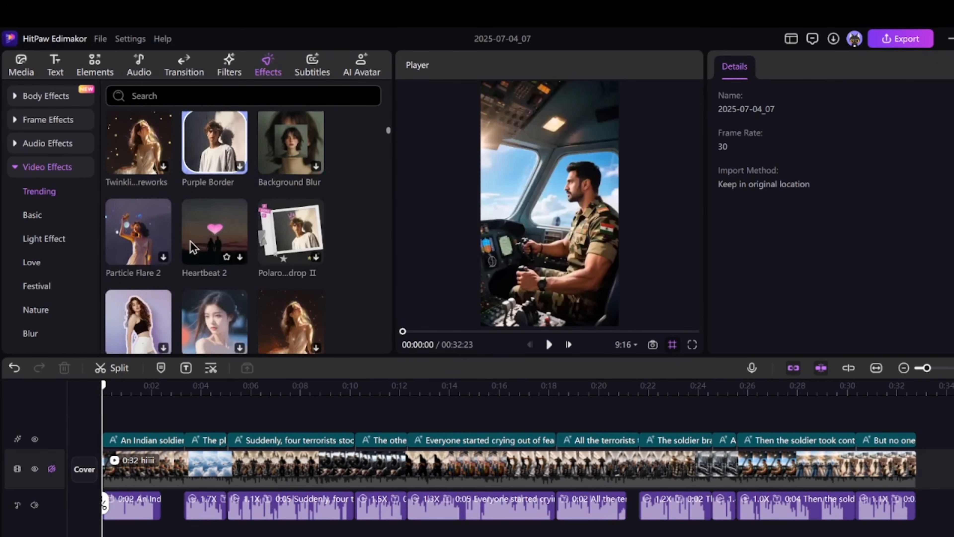
scroll(225, 288, down, 2)
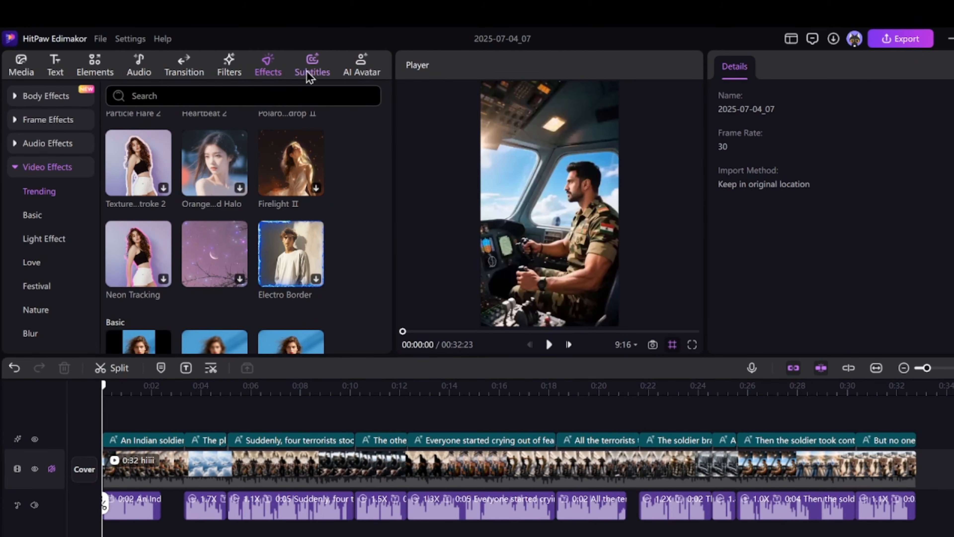
Review the Video Translator's library of English dubbing voices.
click(315, 70)
scroll(236, 218, down, 6)
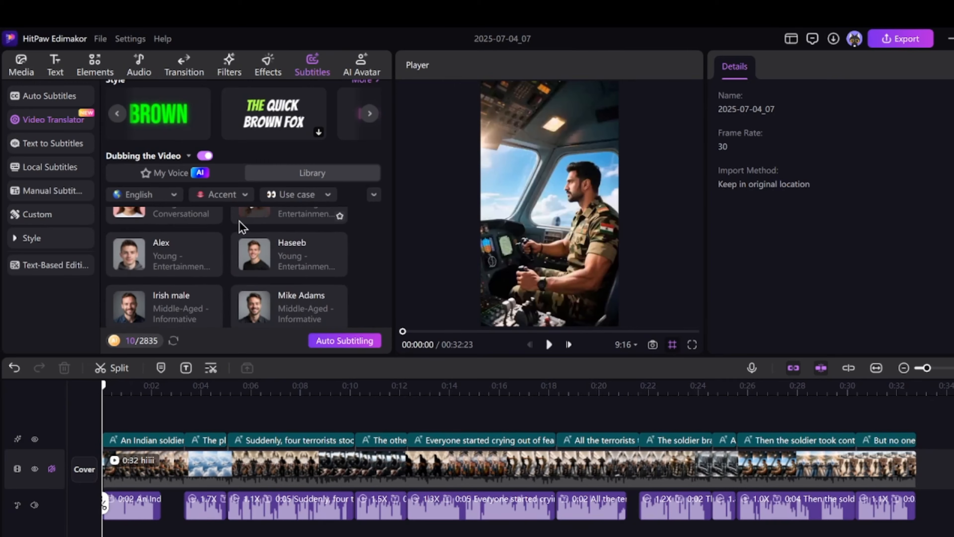
scroll(240, 227, up, 6)
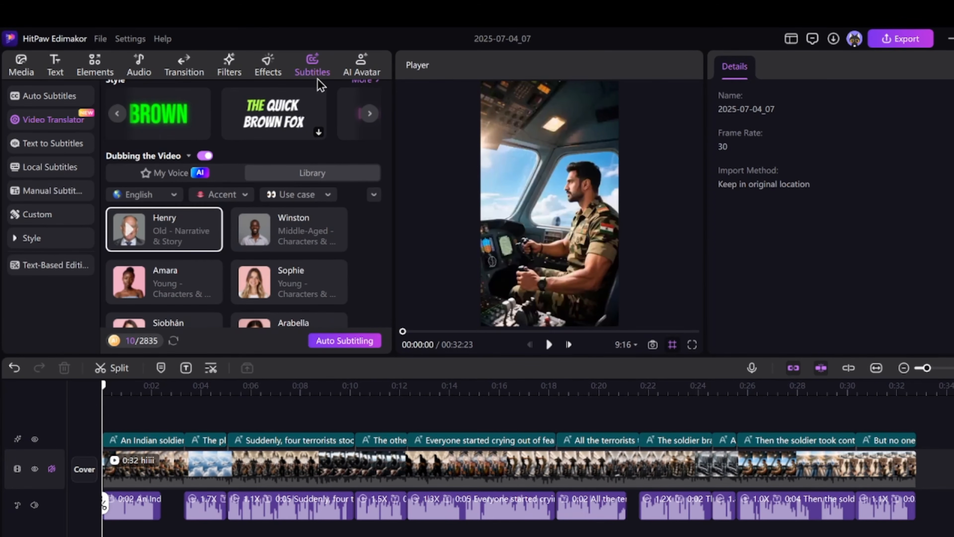
scroll(277, 256, down, 3)
scroll(273, 247, up, 8)
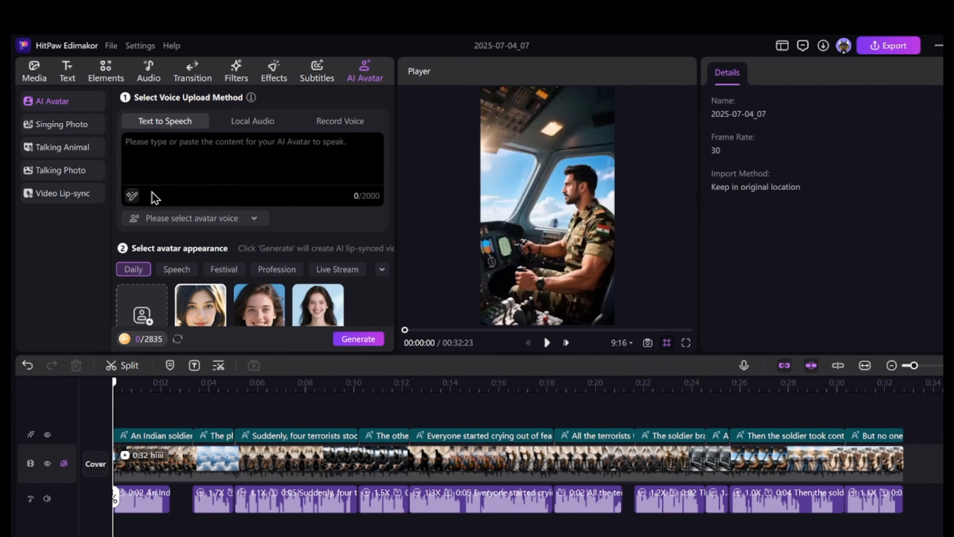
Examine the AI Avatar generator's Local Audio voice option and its gallery of Daily avatar appearances.
scroll(211, 251, down, 5)
scroll(228, 171, up, 5)
click(259, 124)
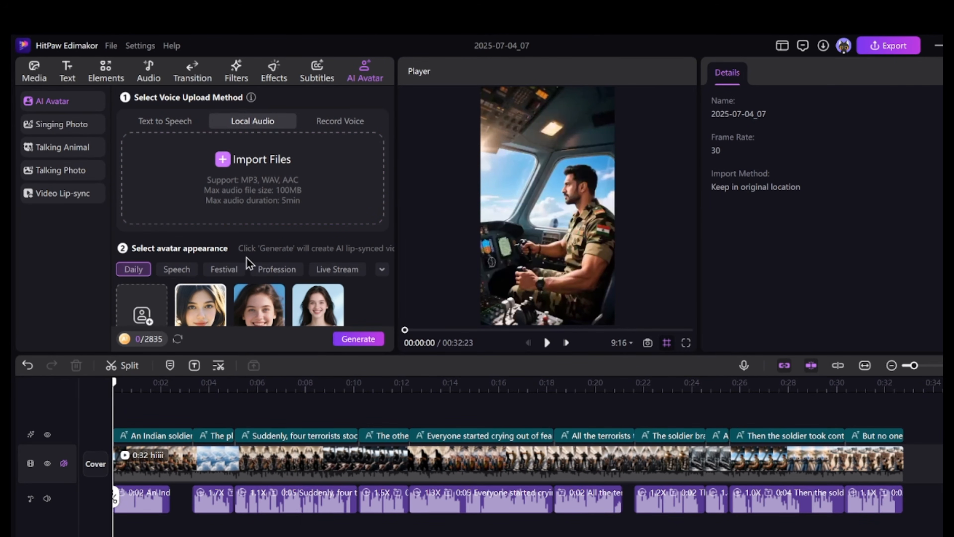
scroll(252, 260, down, 6)
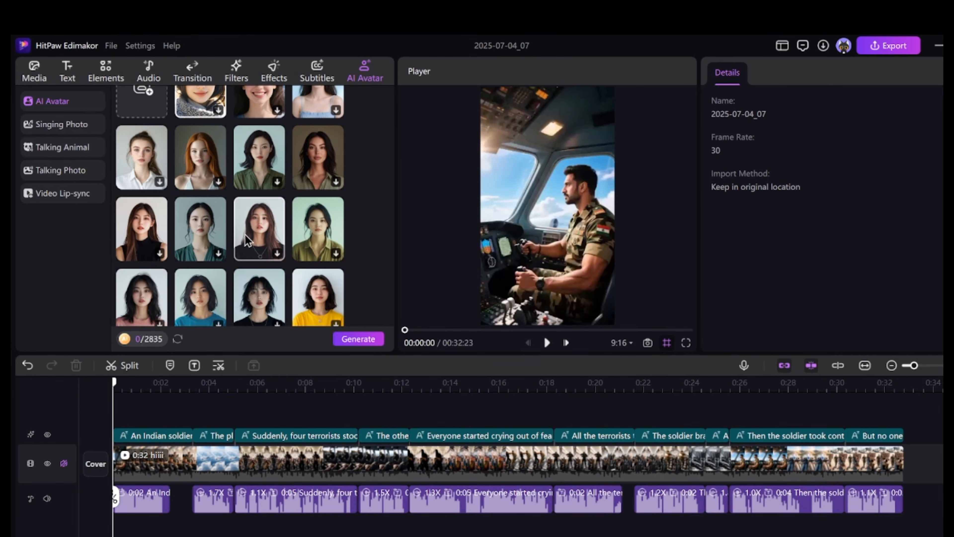
scroll(260, 236, up, 6)
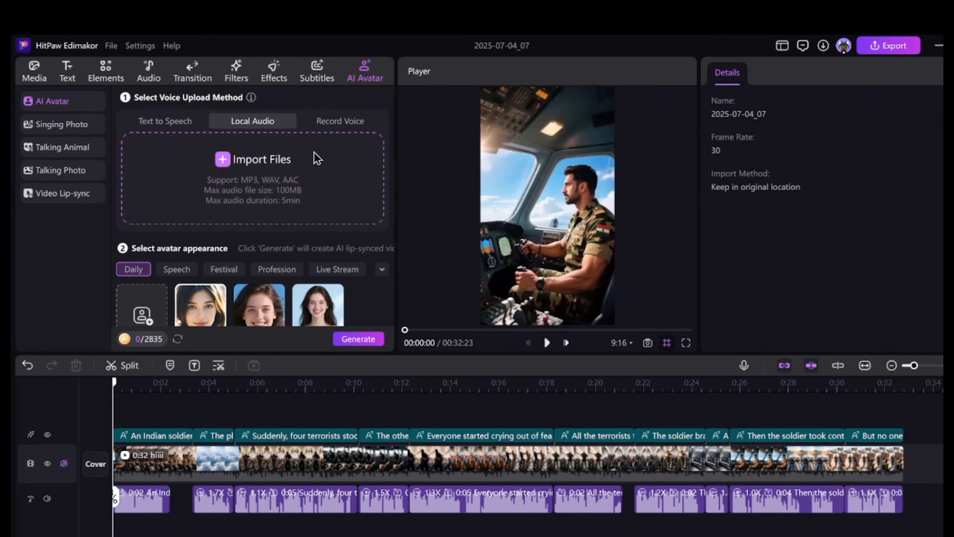
Compare the AI avatar's Text to Speech, Local Audio and Record Voice upload methods, ending on Record Voice.
click(340, 121)
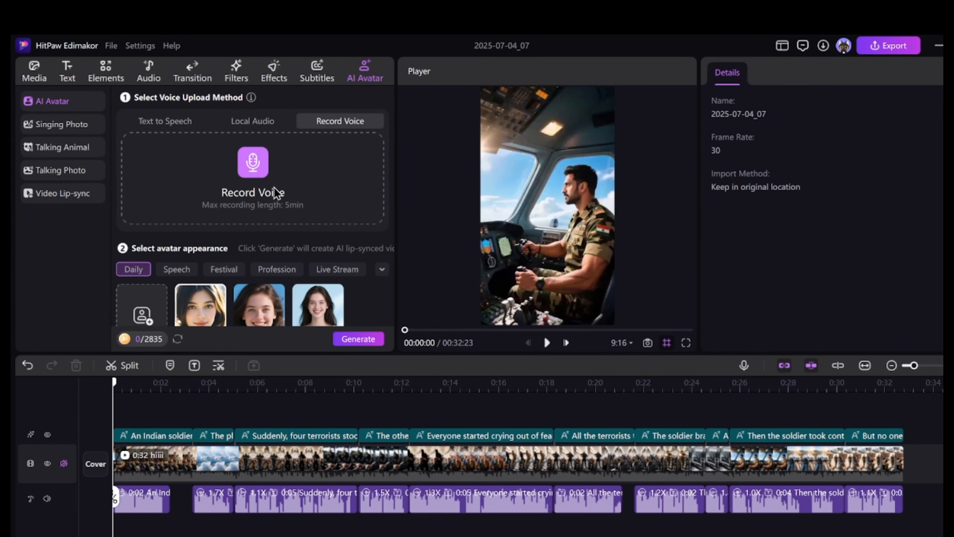
click(262, 124)
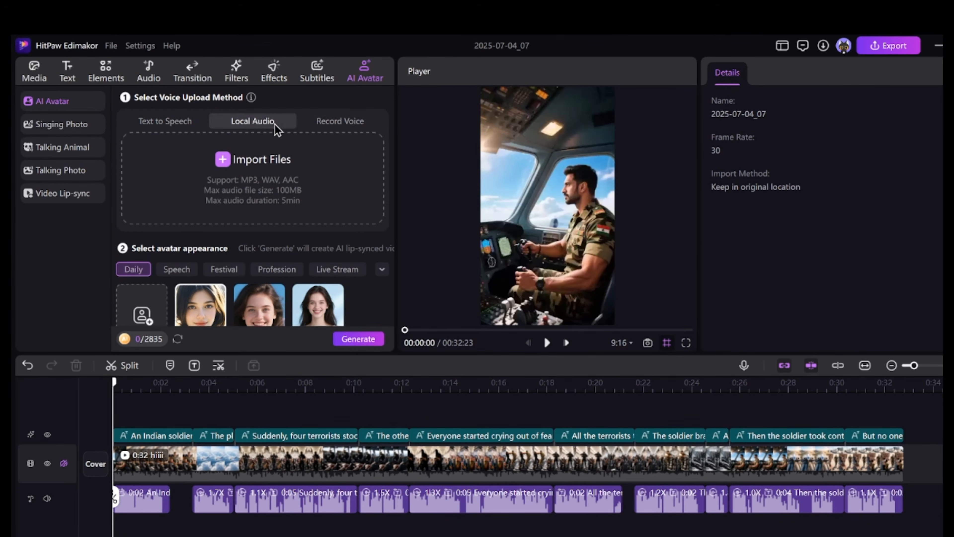
click(344, 124)
click(263, 120)
click(165, 122)
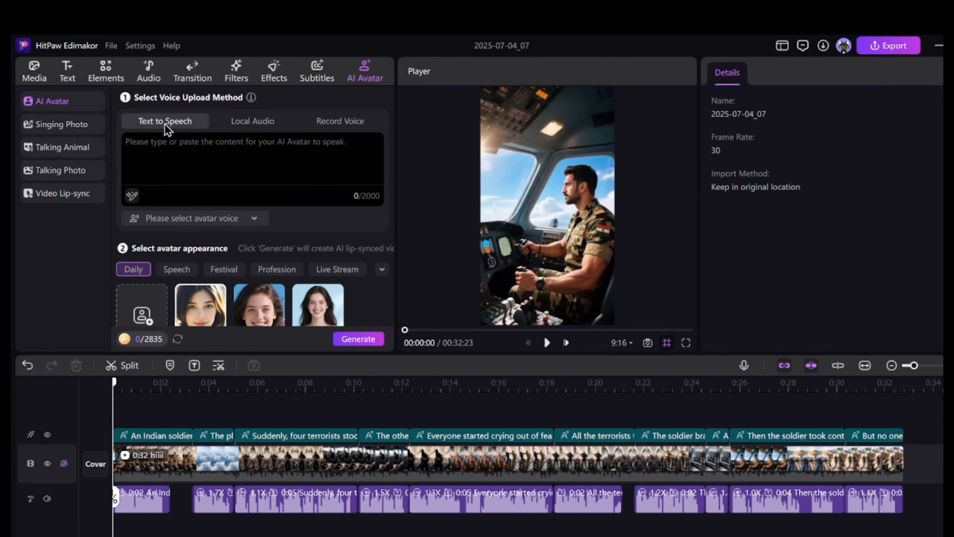
click(256, 123)
click(138, 121)
click(243, 124)
click(338, 126)
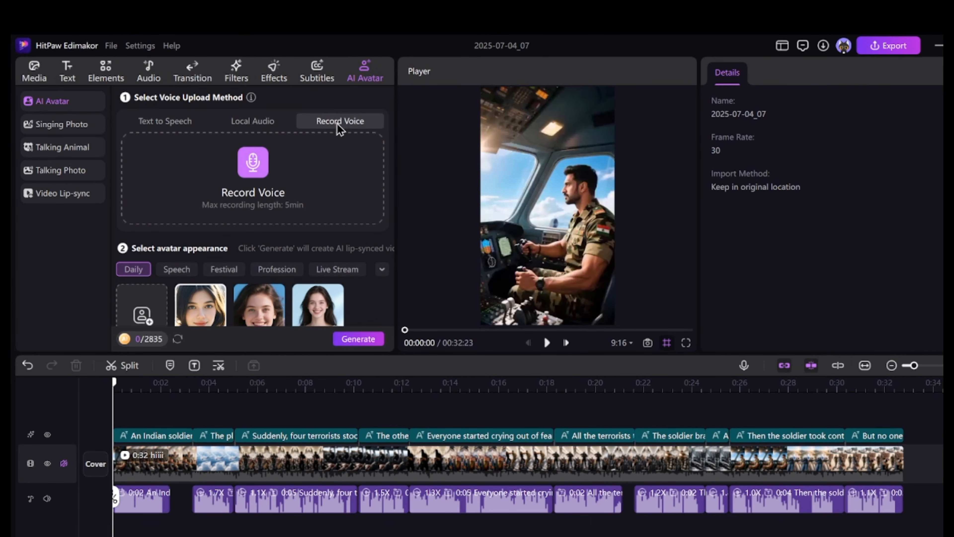
Return the avatar's voice upload method to Text to Speech and move the playhead to the end of the translated video.
click(233, 126)
click(166, 121)
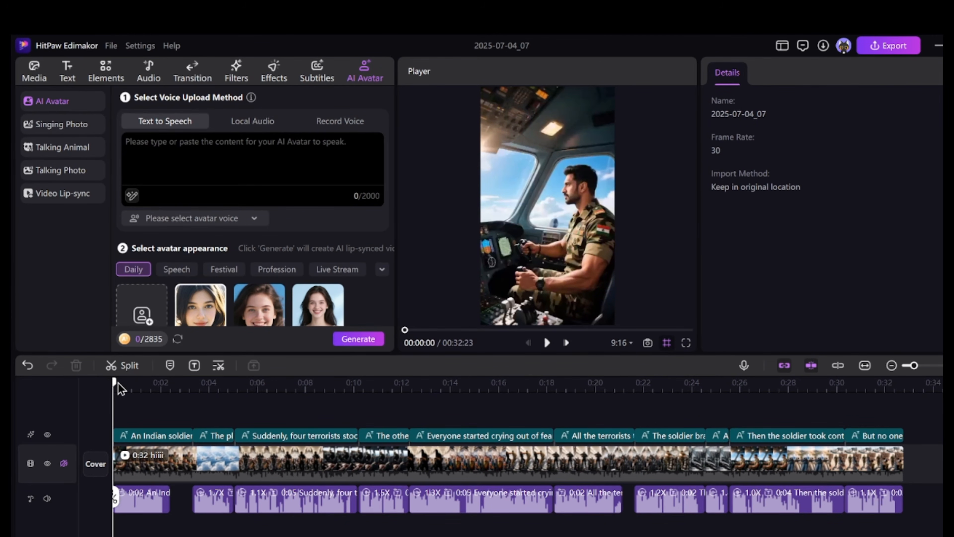
drag(116, 383, 904, 405)
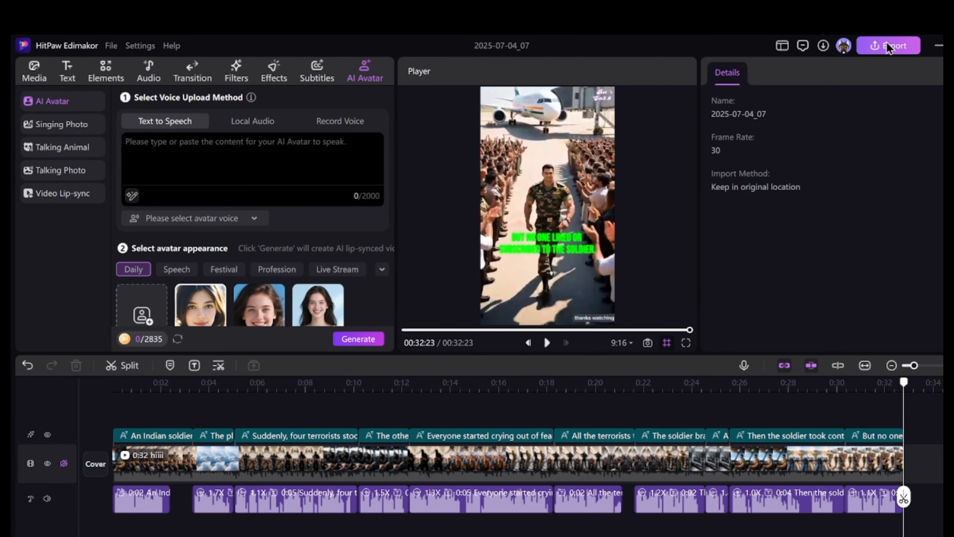
Open the export settings for the translated video and choose MP4 as its format.
click(874, 52)
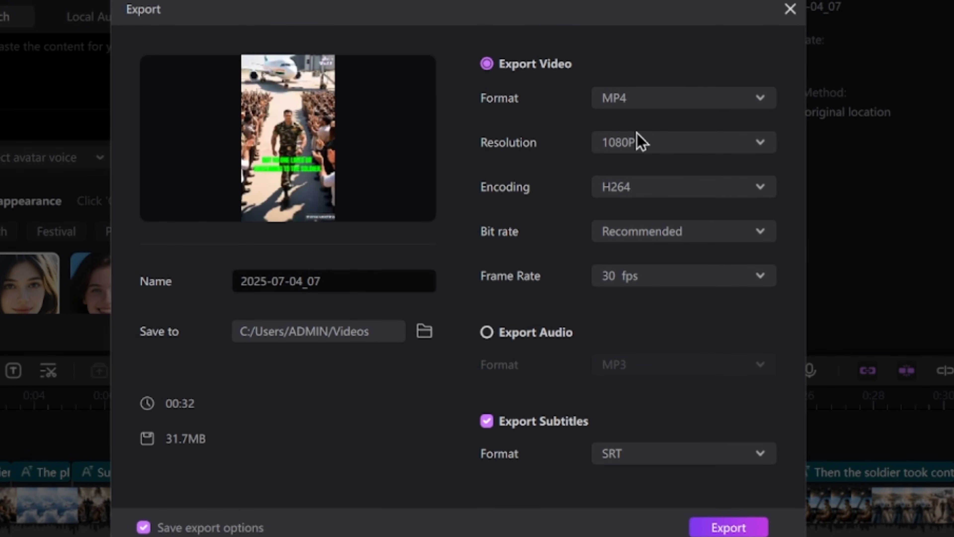
click(650, 105)
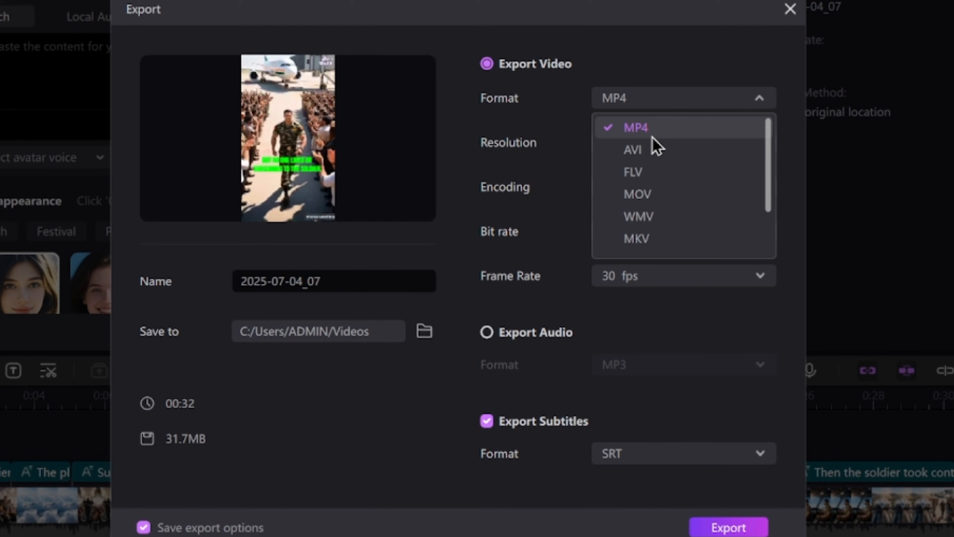
click(648, 128)
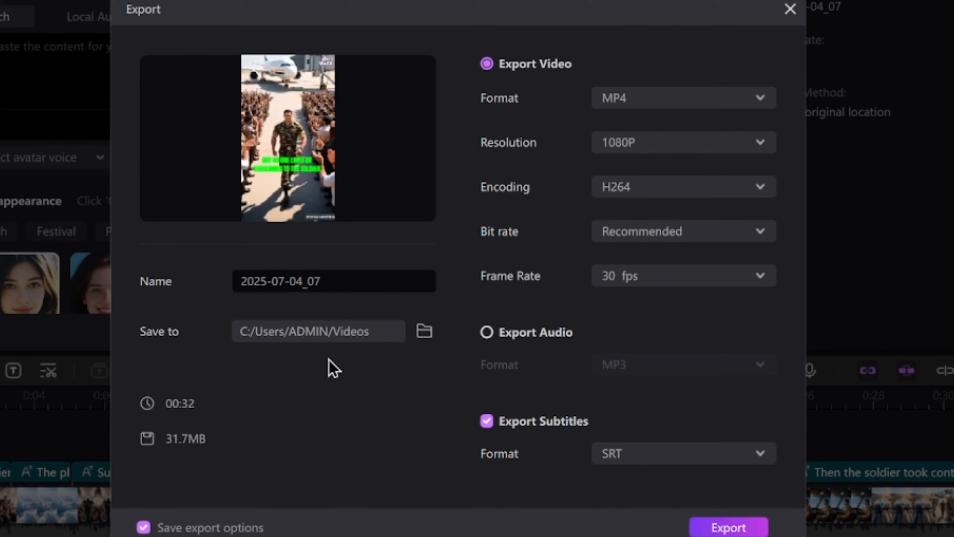
Browse for the export's save location, looking through Pictures and settling on the Videos folder.
click(352, 333)
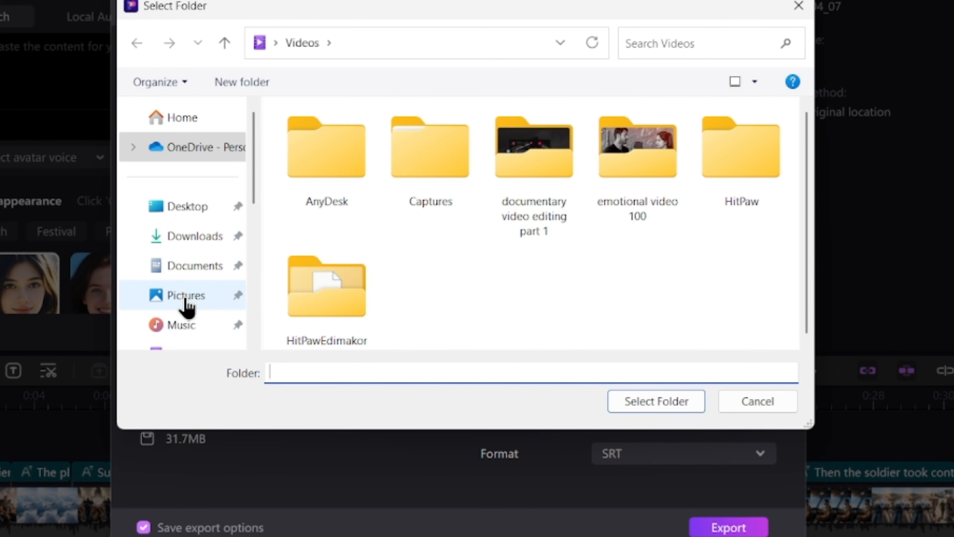
click(195, 303)
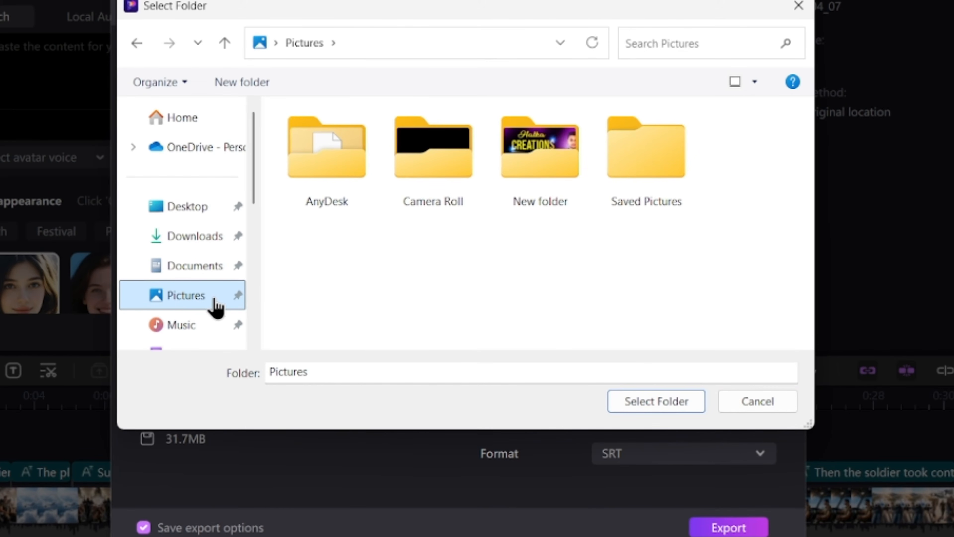
scroll(188, 324, down, 3)
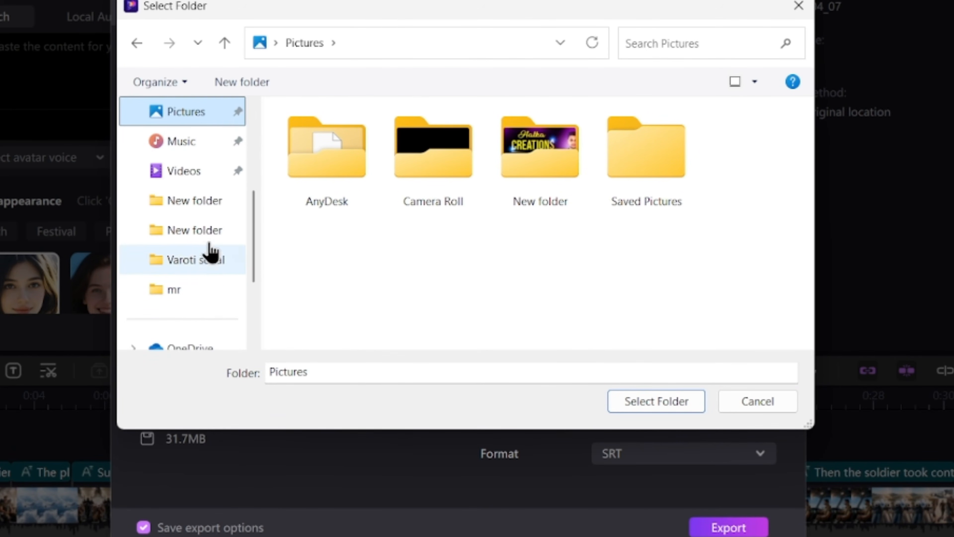
click(169, 171)
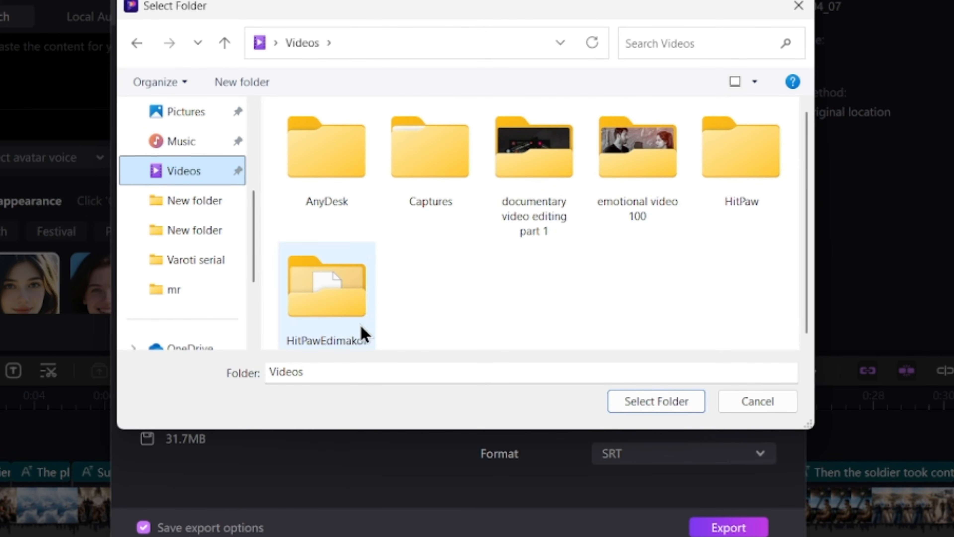
Create a folder named "hitpaw 11111" inside Videos and set it as the export's save location.
right_click(462, 243)
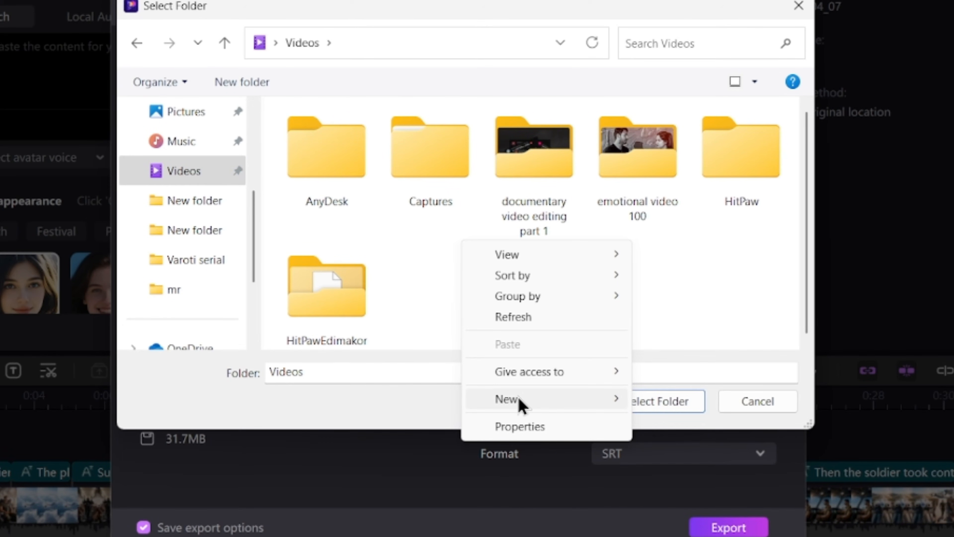
mouse_move(521, 405)
click(654, 123)
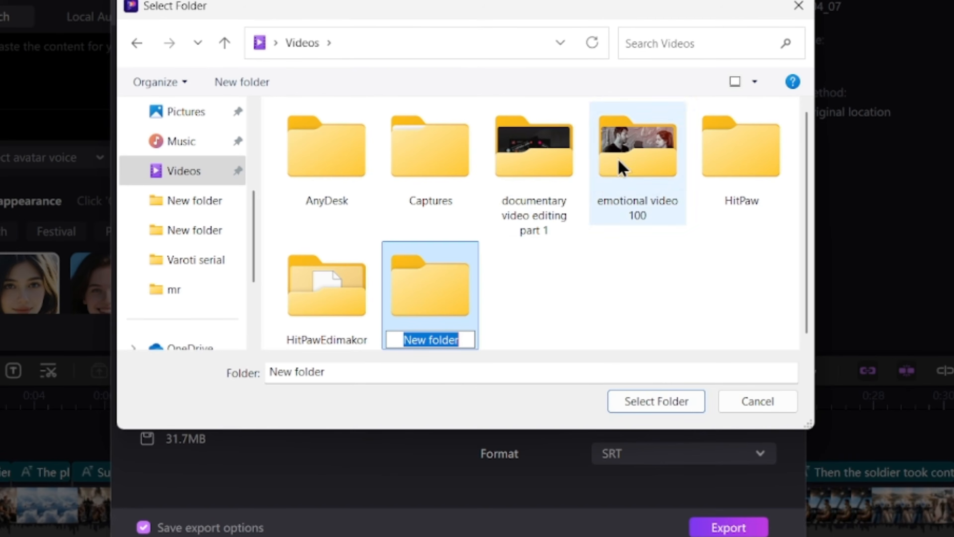
key(BackSpace)
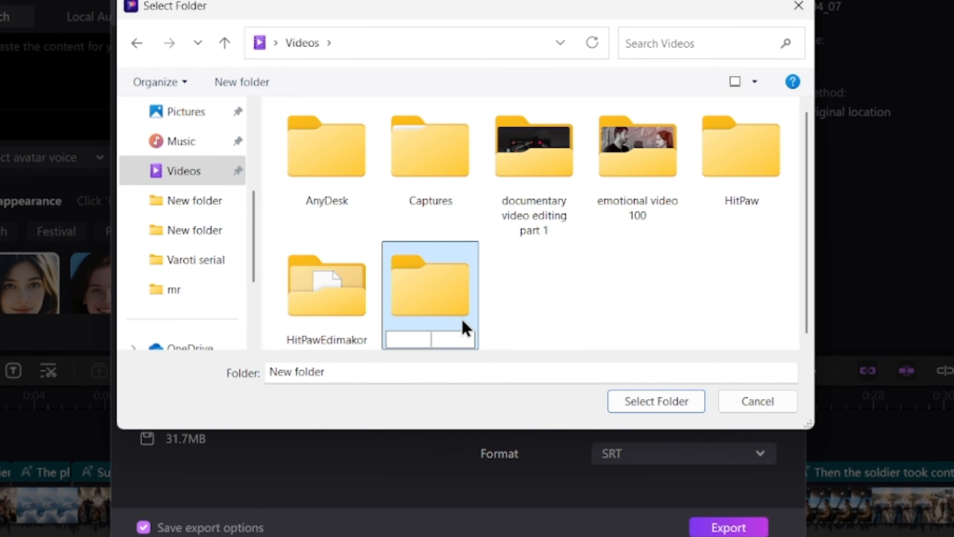
text(hitp)
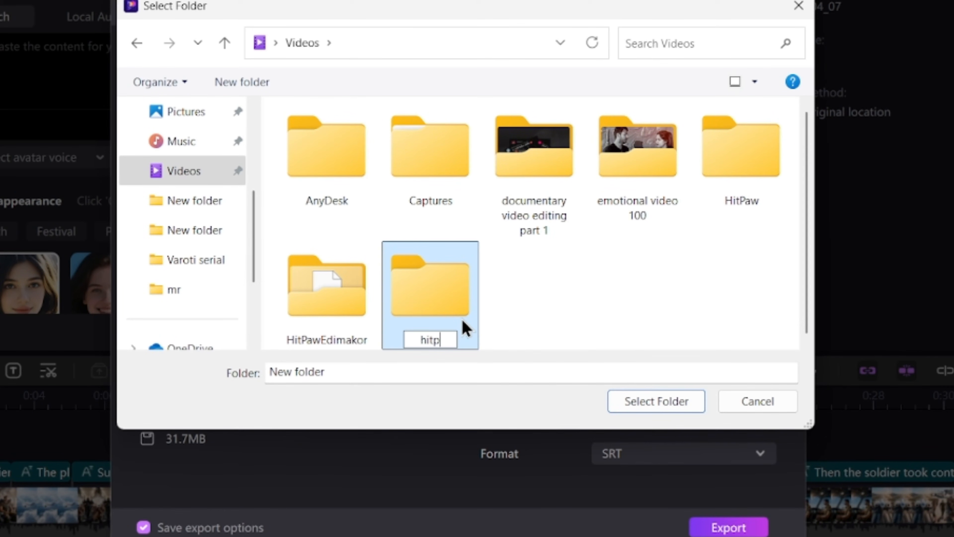
text(aw)
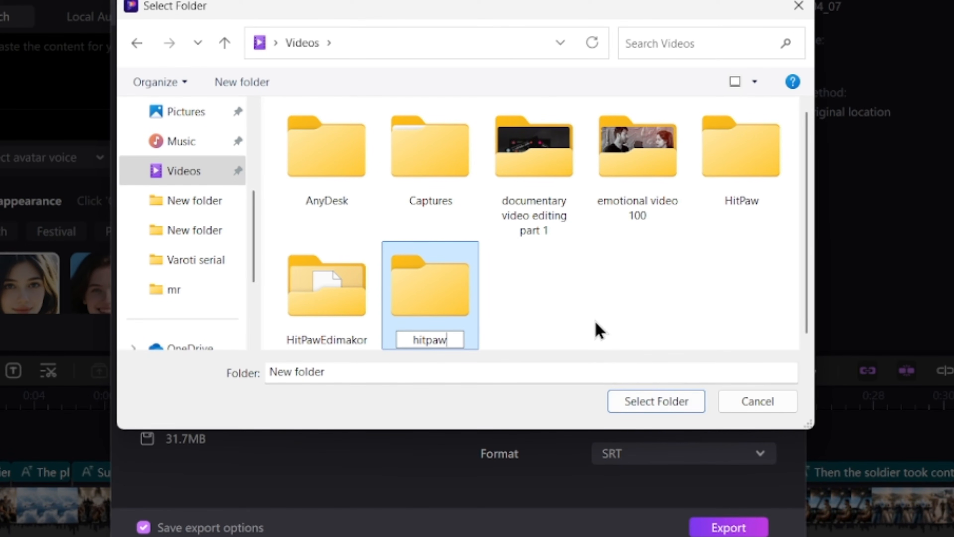
text( 11111)
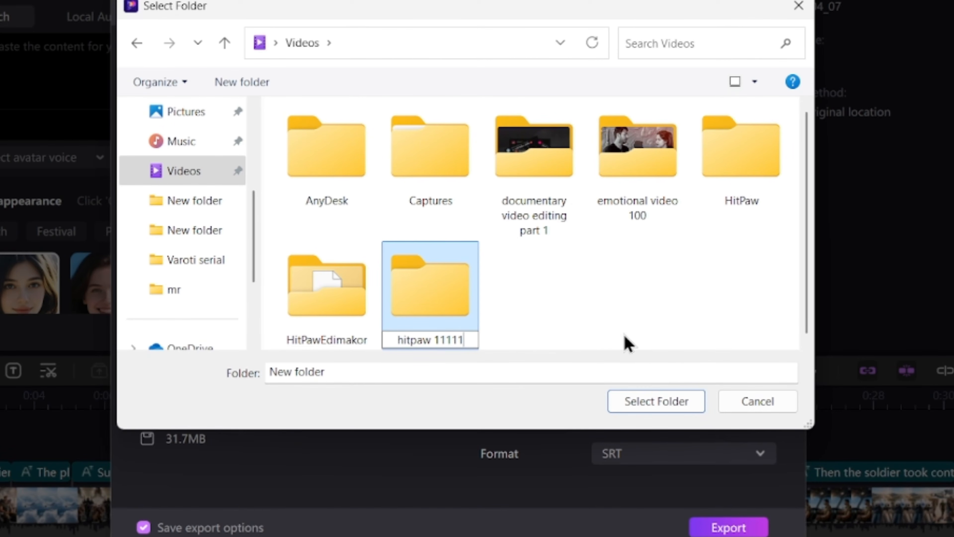
click(605, 323)
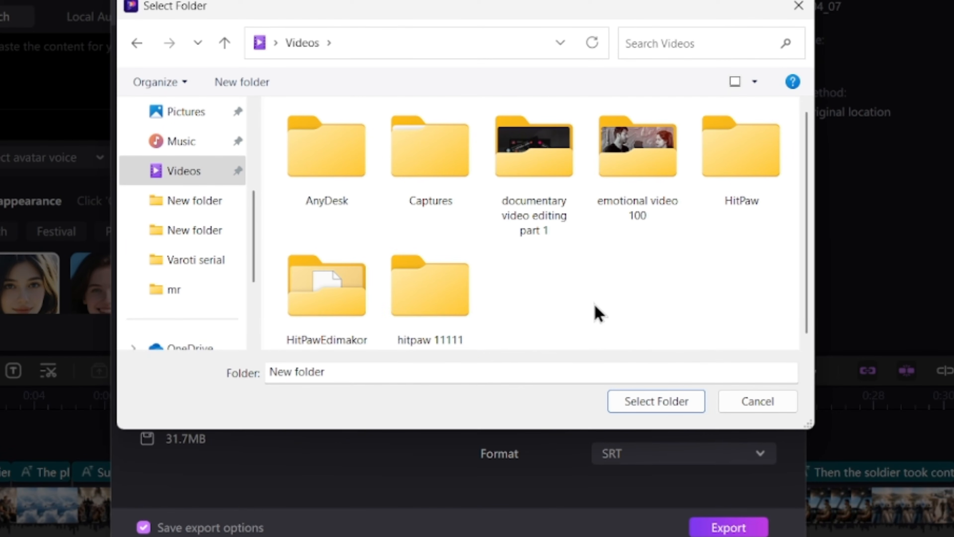
click(458, 308)
click(650, 404)
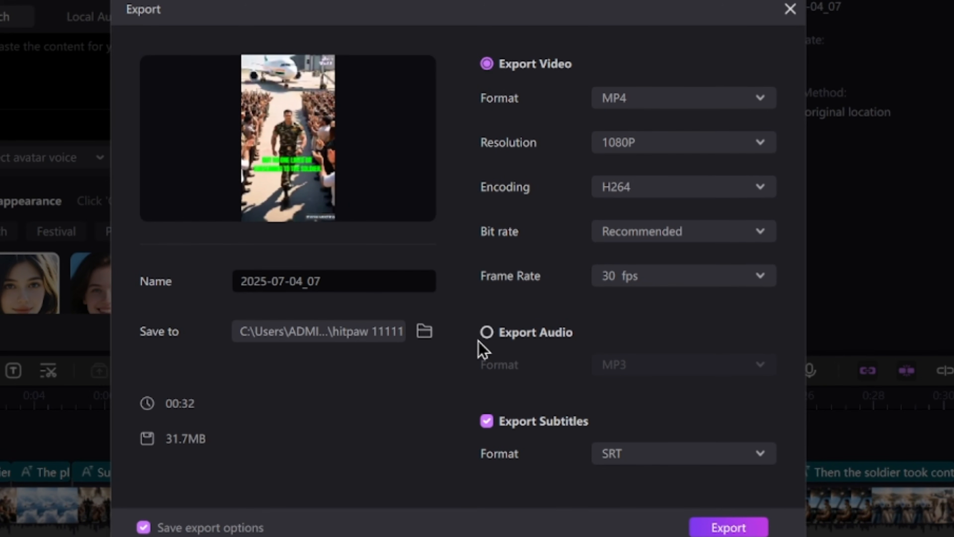
Examine the audio-only export option and its available file formats.
click(487, 332)
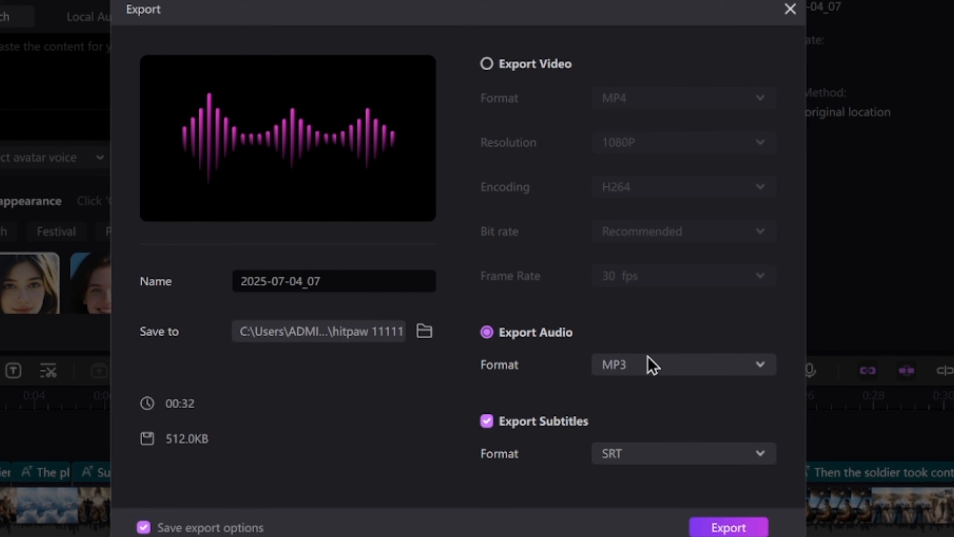
click(652, 363)
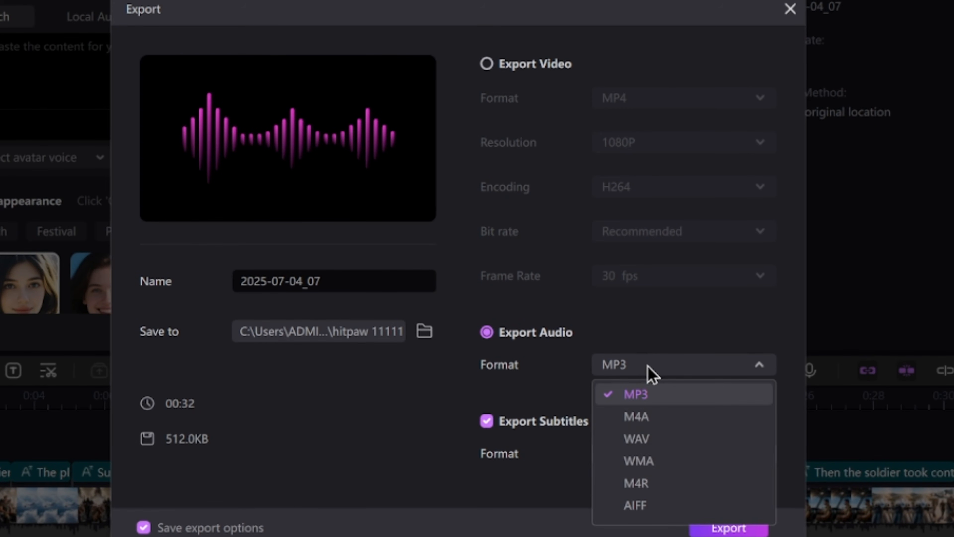
click(627, 315)
click(371, 284)
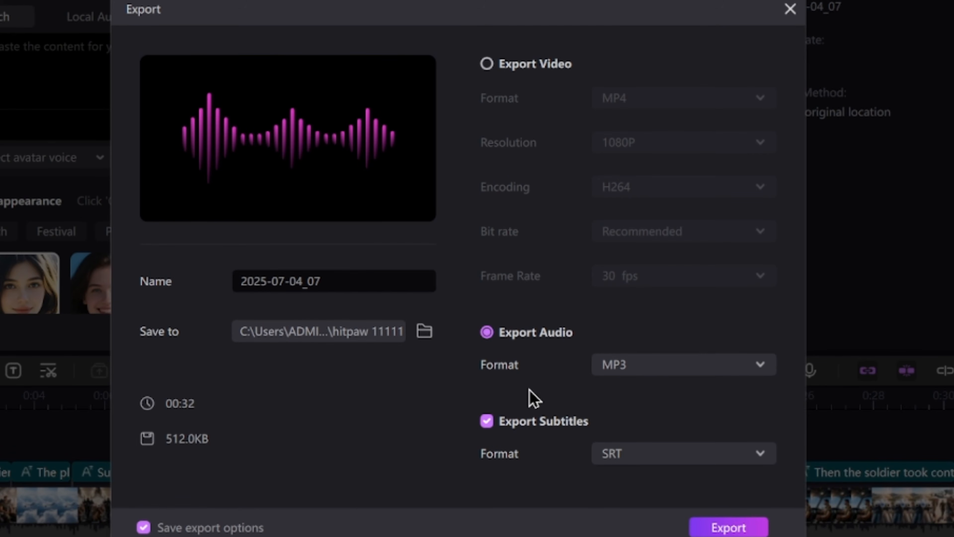
Export the project as a 1080P MP4 video with its subtitles included as SRT.
click(487, 423)
click(488, 423)
click(520, 64)
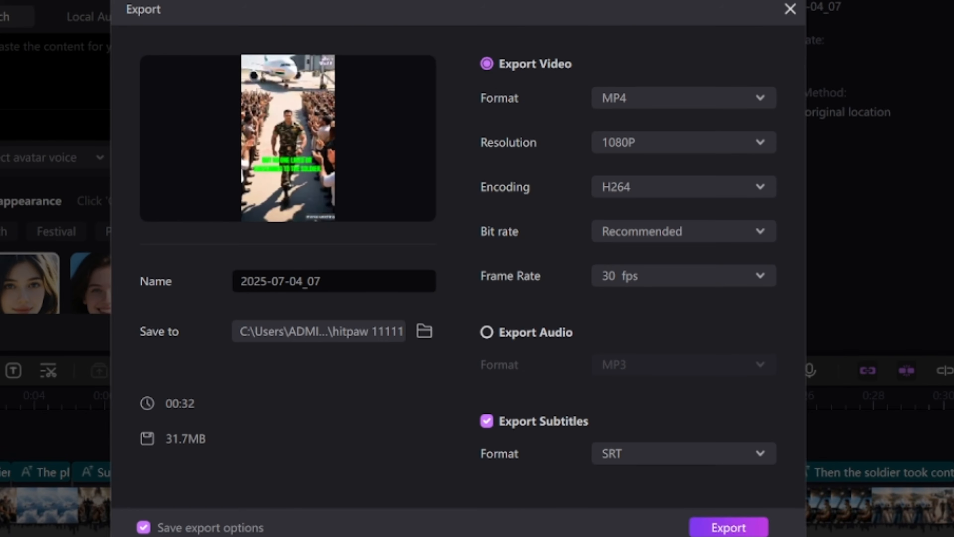
click(730, 528)
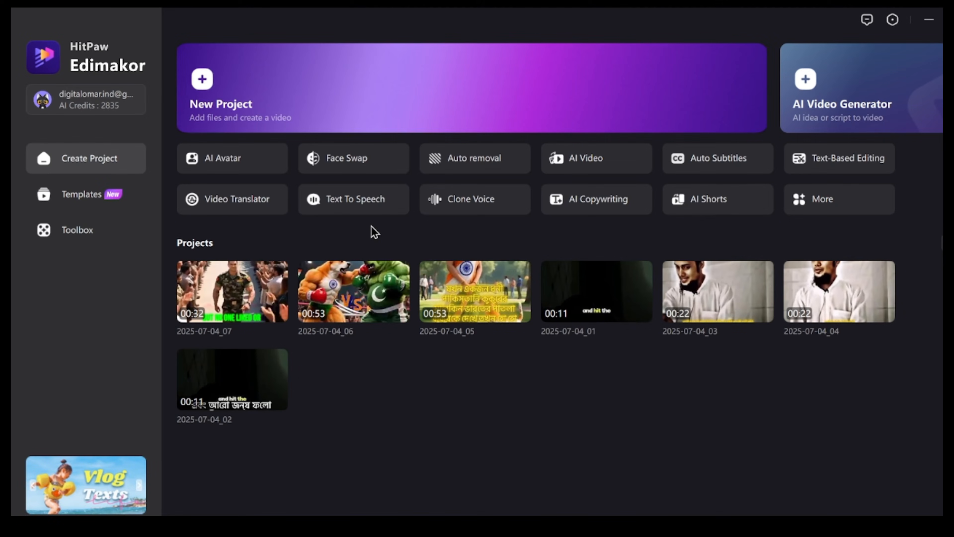
Paste the motivational script beginning "Life is not easy." into the Text to Speech tool.
click(362, 203)
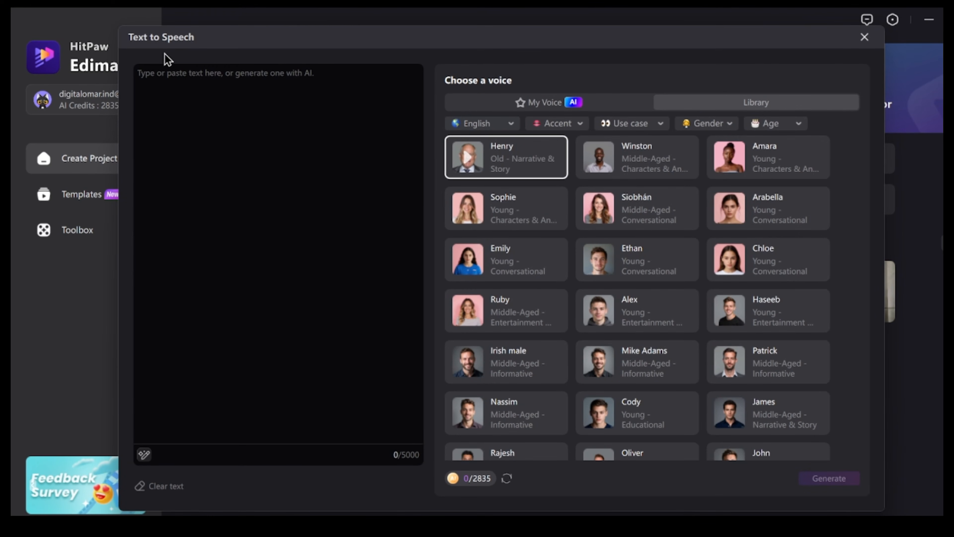
click(161, 80)
right_click(157, 79)
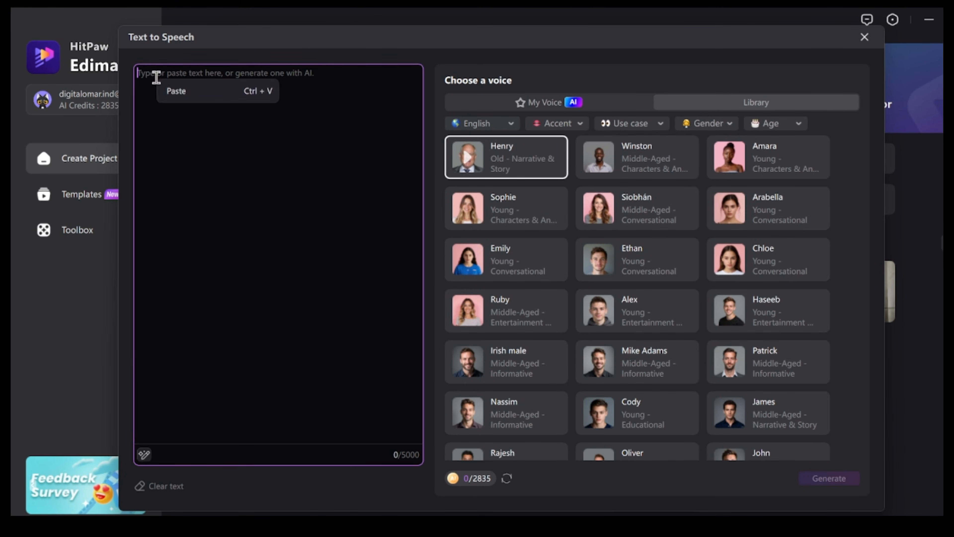
click(186, 91)
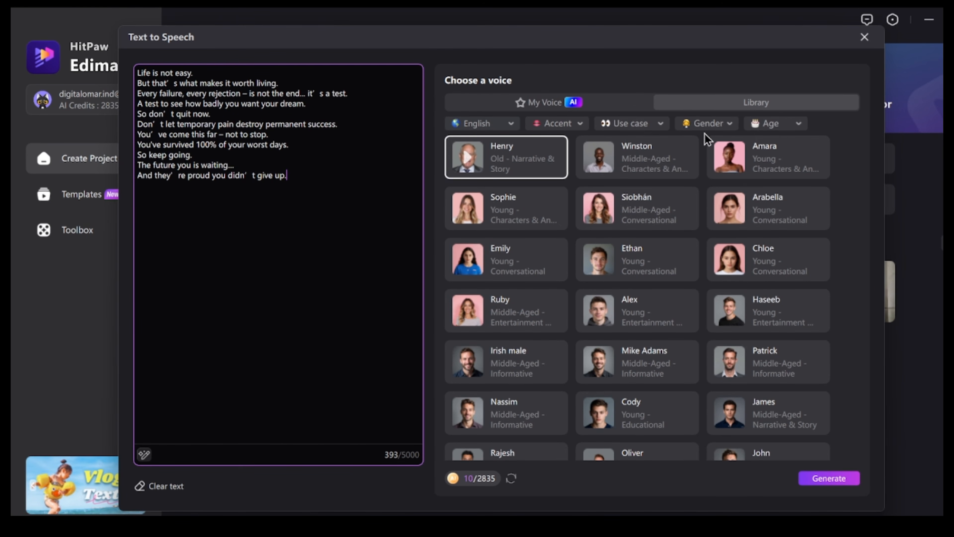
Generate the script's speech with the Winston voice and add it to the timeline for playback.
click(600, 160)
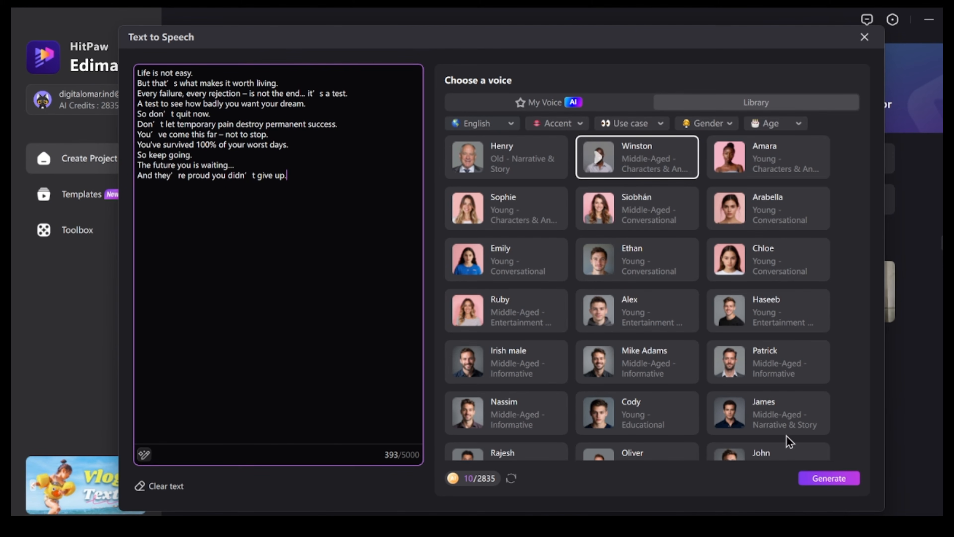
click(837, 481)
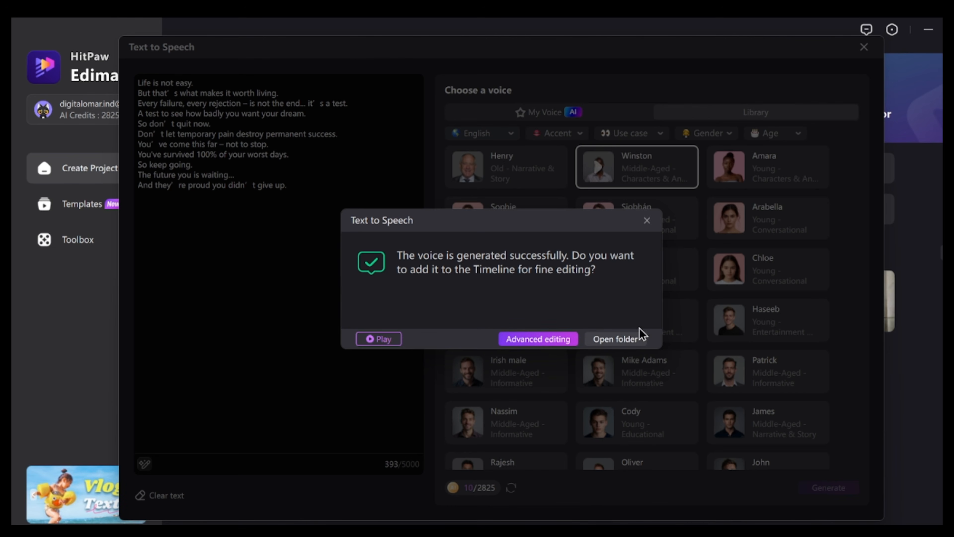
click(537, 340)
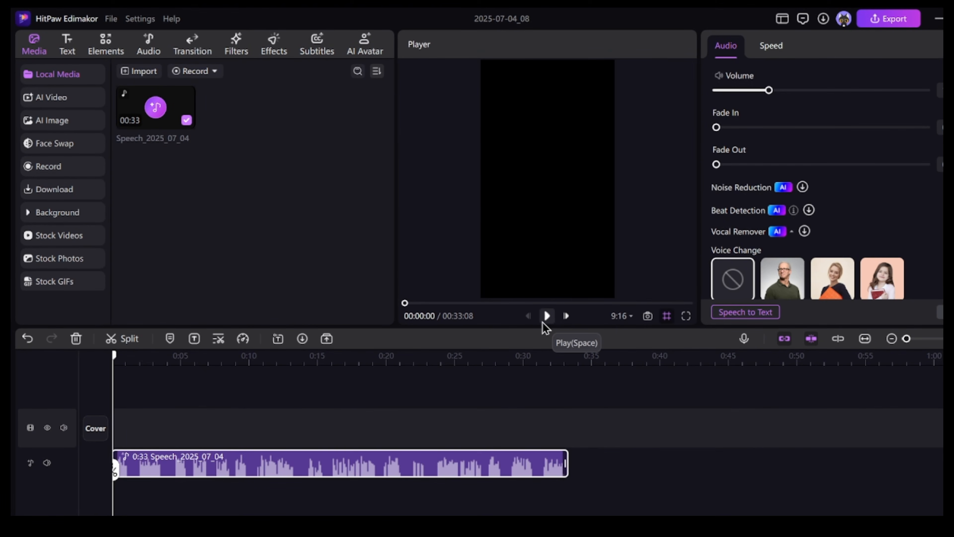
click(545, 316)
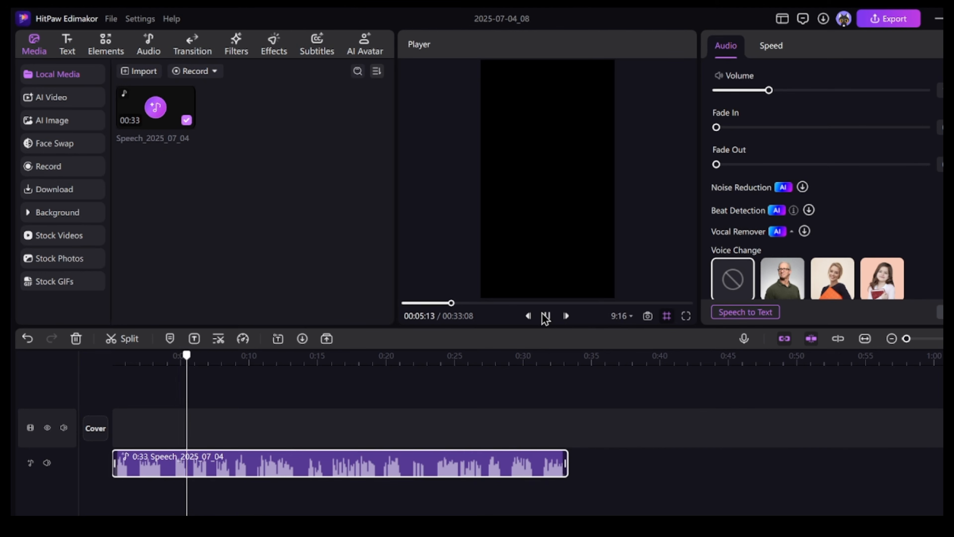
Export the generated speech as an MP3 audio file into the "hitpaw 11111" folder.
click(864, 14)
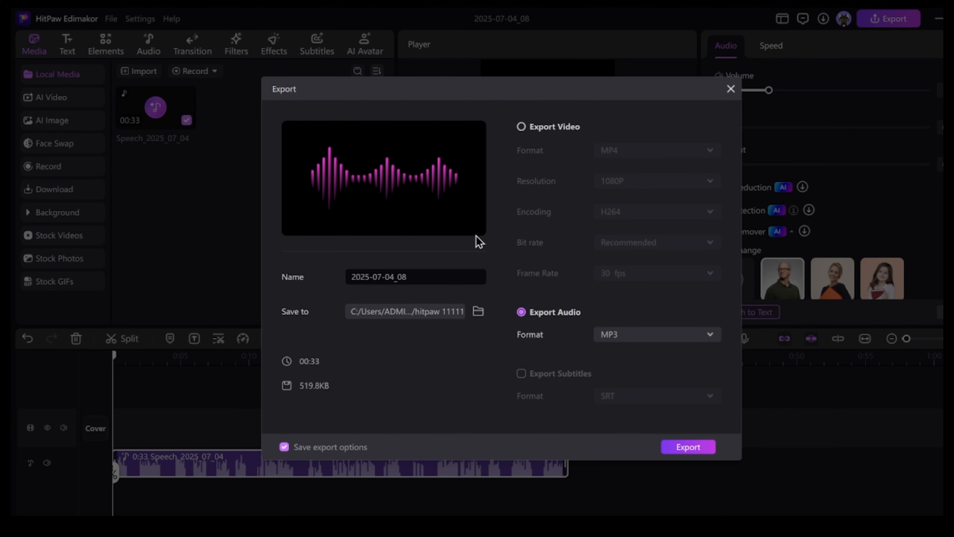
click(522, 127)
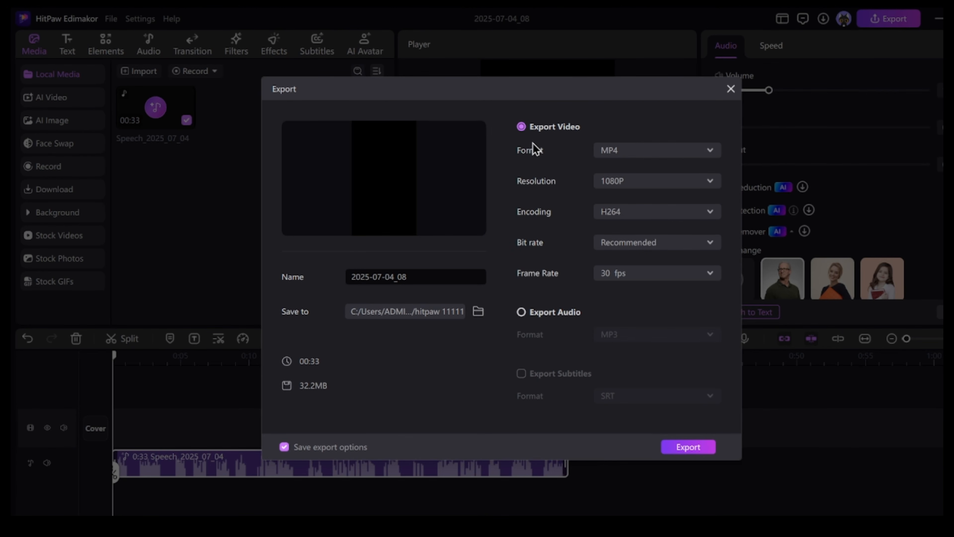
click(522, 312)
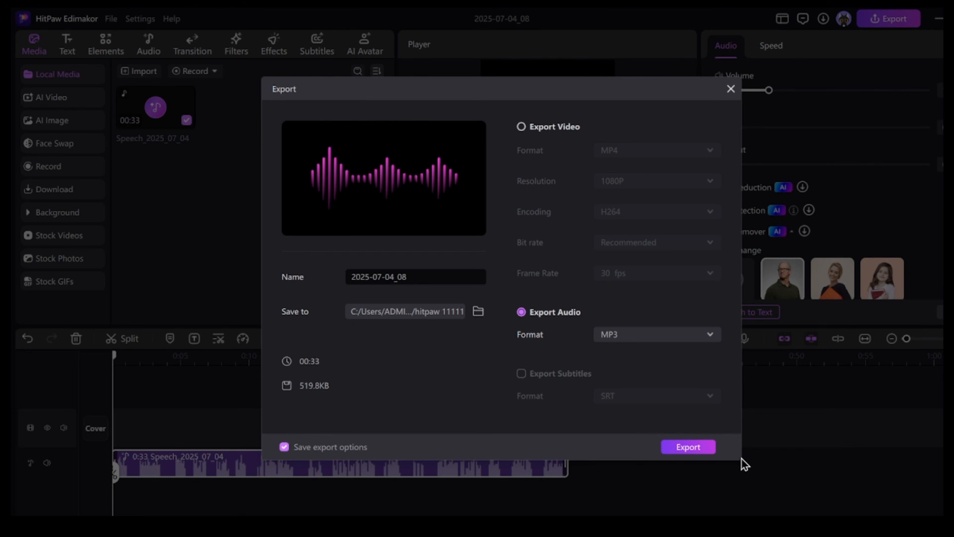
click(693, 450)
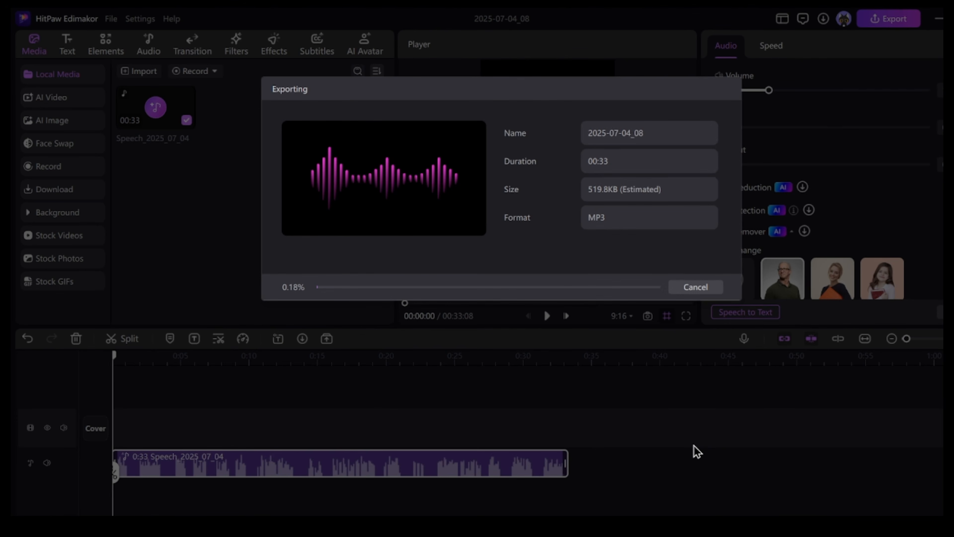